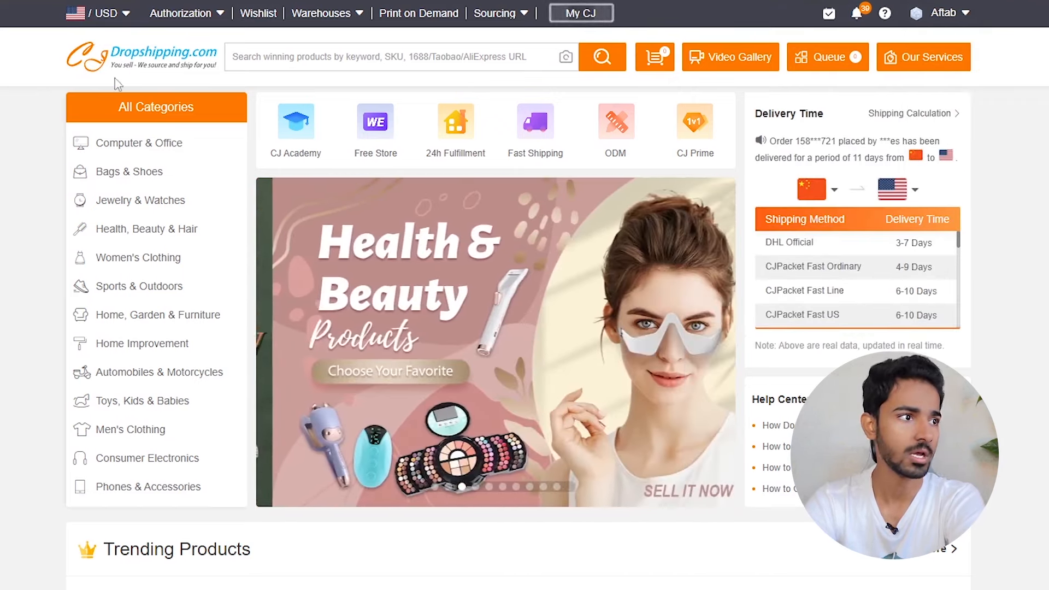
Step: Review the store platforms available for authorization and look through the homepage's product sections on CJdropshipping
{"action": "mouse_move", "coordinate": [183, 13]}
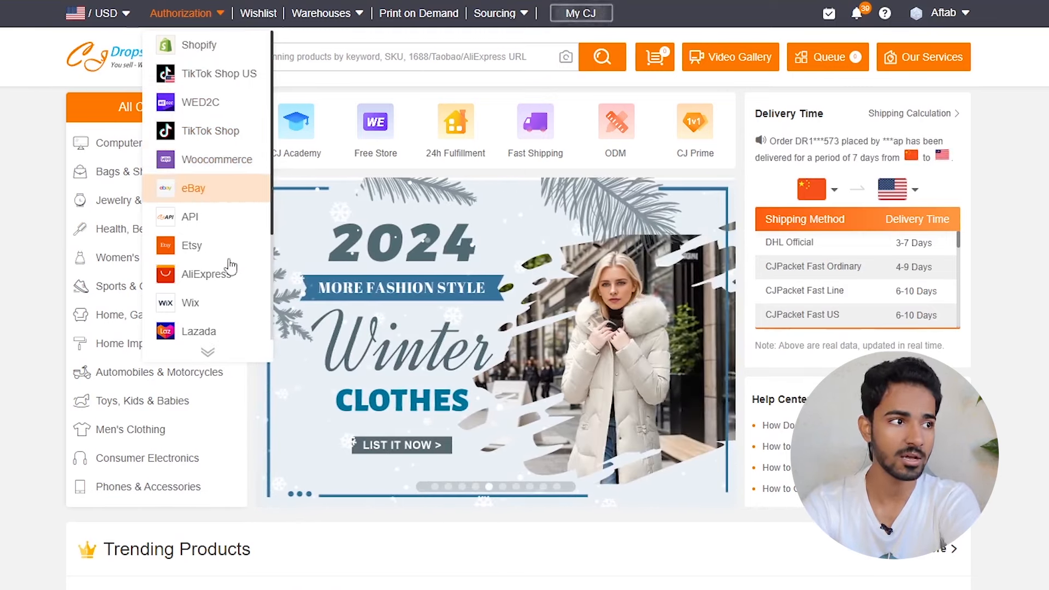
{"action": "scroll", "coordinate": [269, 232], "scroll_direction": "down", "scroll_amount": 13}
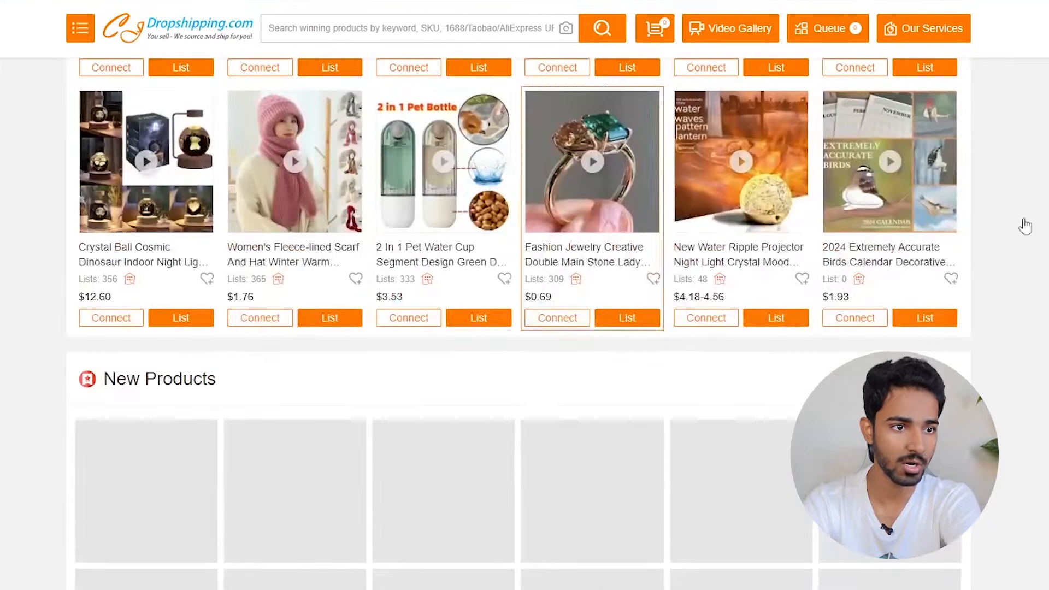
{"action": "scroll", "coordinate": [960, 305], "scroll_direction": "up", "scroll_amount": 7}
{"action": "scroll", "coordinate": [859, 333], "scroll_direction": "down", "scroll_amount": 5}
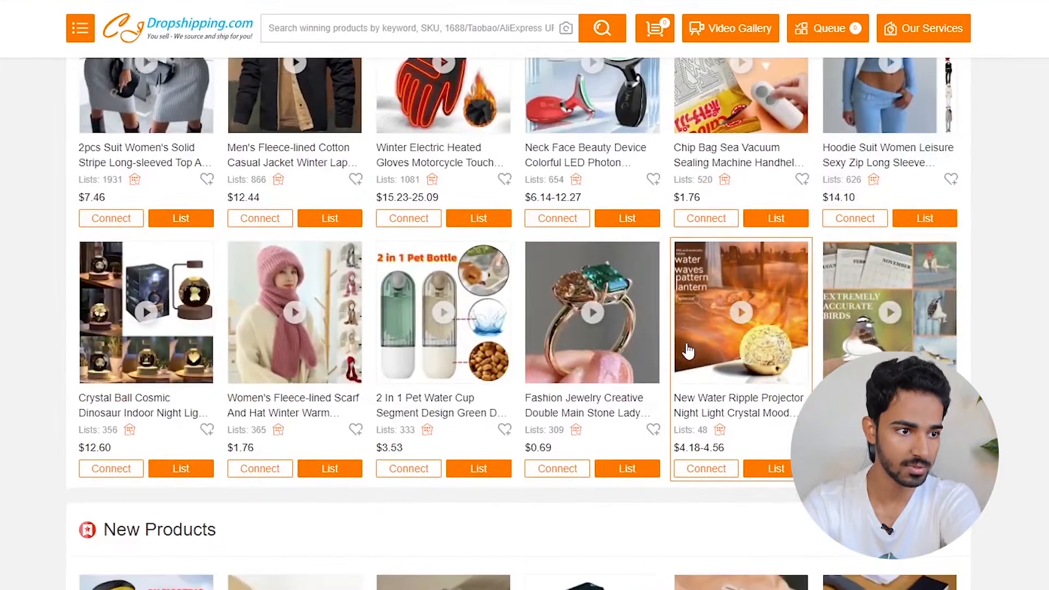
{"action": "mouse_move", "coordinate": [542, 455]}
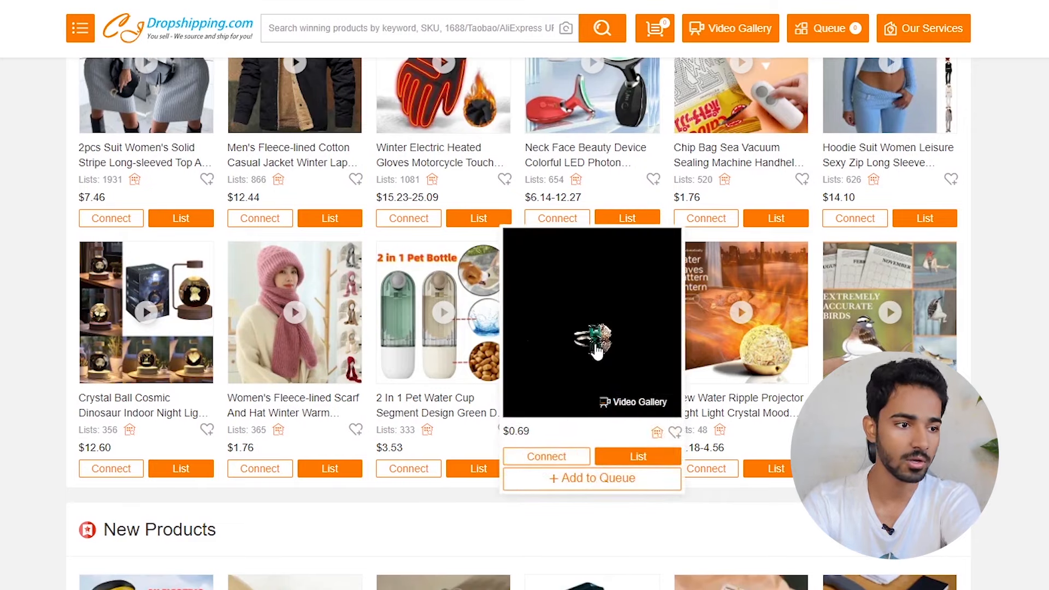
{"action": "scroll", "coordinate": [789, 273], "scroll_direction": "down", "scroll_amount": 20}
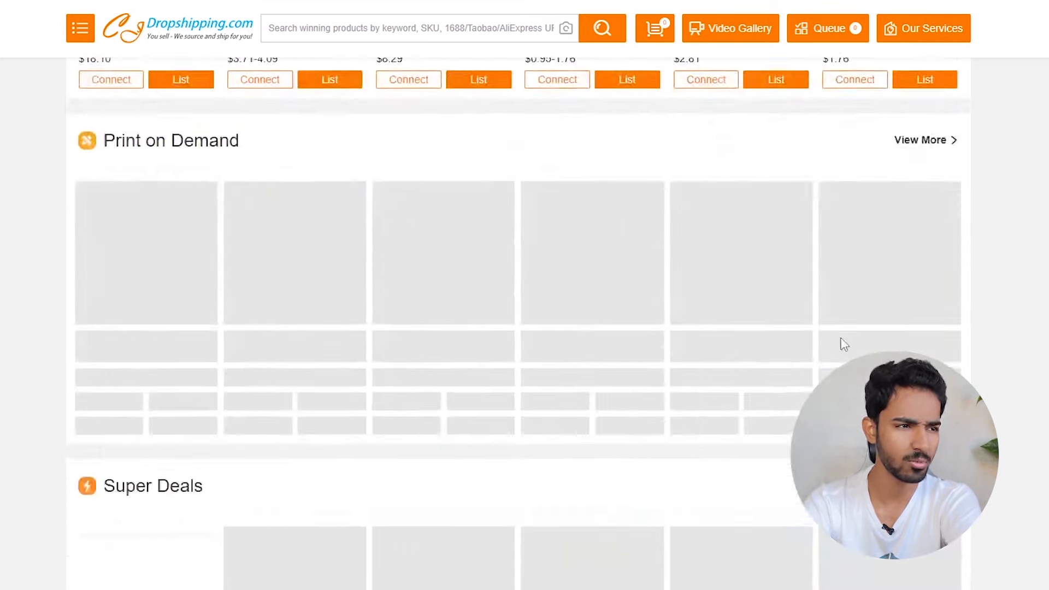
{"action": "scroll", "coordinate": [844, 345], "scroll_direction": "up", "scroll_amount": 12}
{"action": "scroll", "coordinate": [844, 344], "scroll_direction": "up", "scroll_amount": 10}
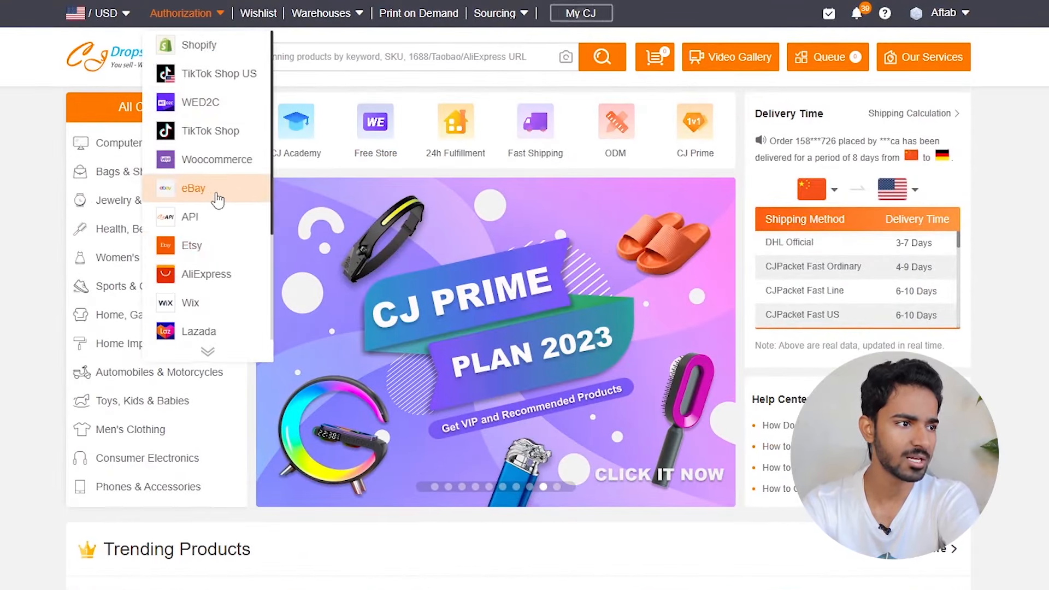
{"action": "scroll", "coordinate": [211, 241], "scroll_direction": "down", "scroll_amount": 3}
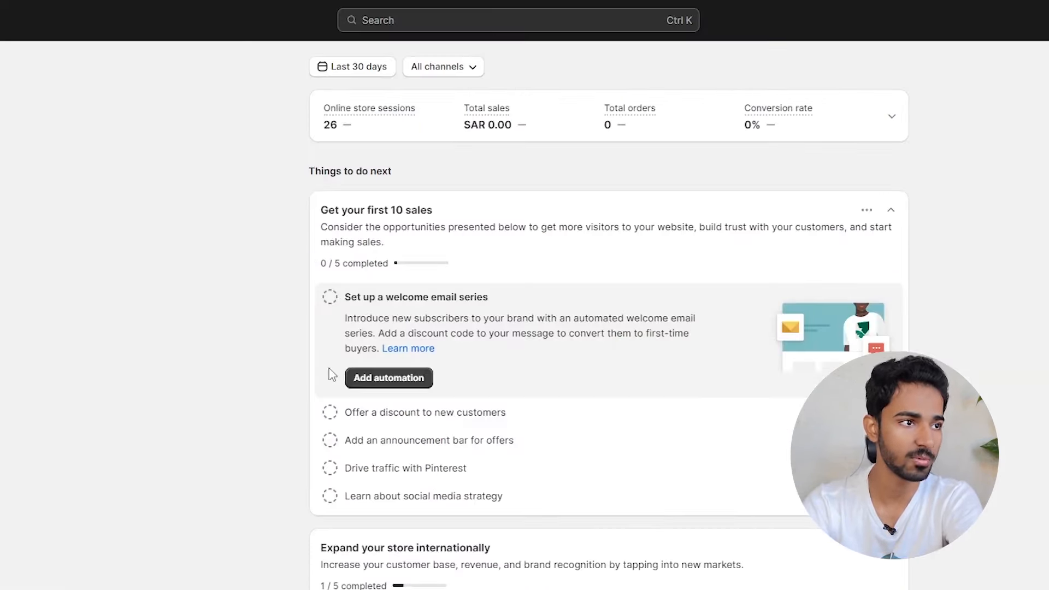
Step: From the Shopify admin, find the CJdropshipping: Much Faster app in the app store and install it on the store
{"action": "scroll", "coordinate": [312, 424], "scroll_direction": "down", "scroll_amount": 3}
{"action": "scroll", "coordinate": [300, 84], "scroll_direction": "up", "scroll_amount": 3}
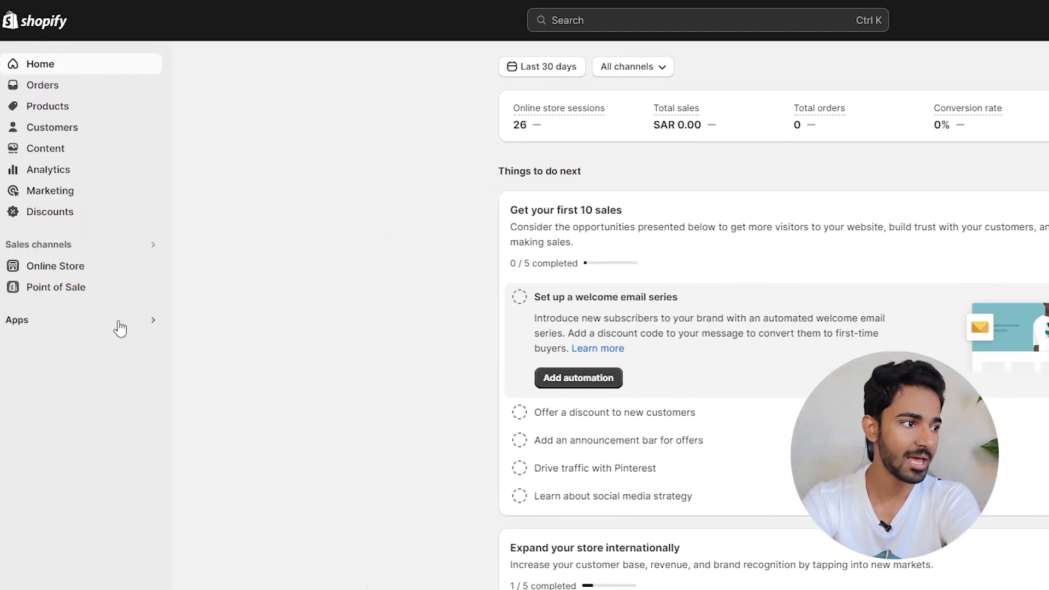
{"action": "left_click", "coordinate": [103, 321]}
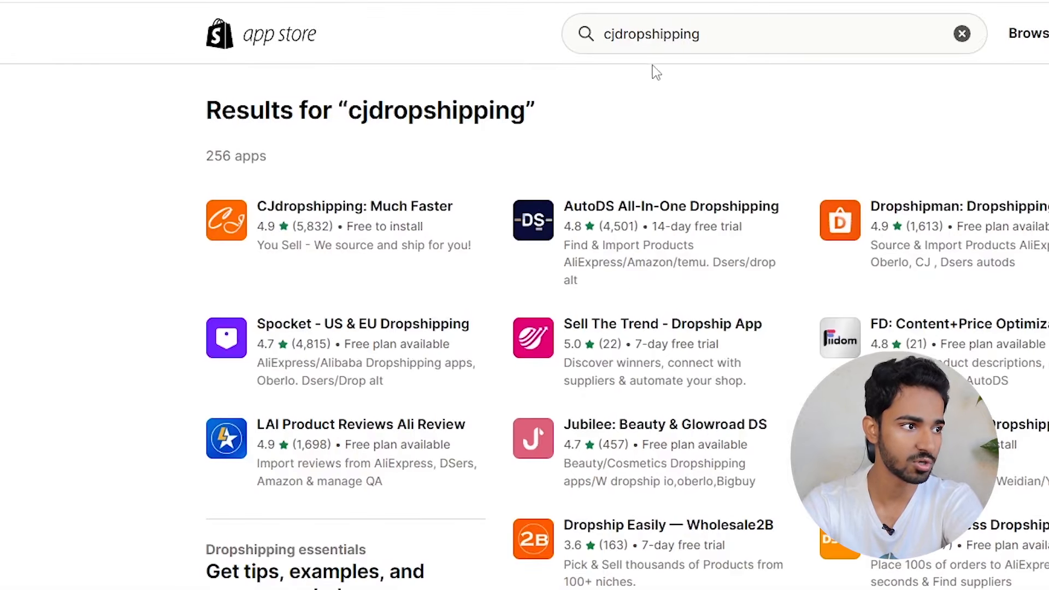
{"action": "left_click", "coordinate": [361, 217]}
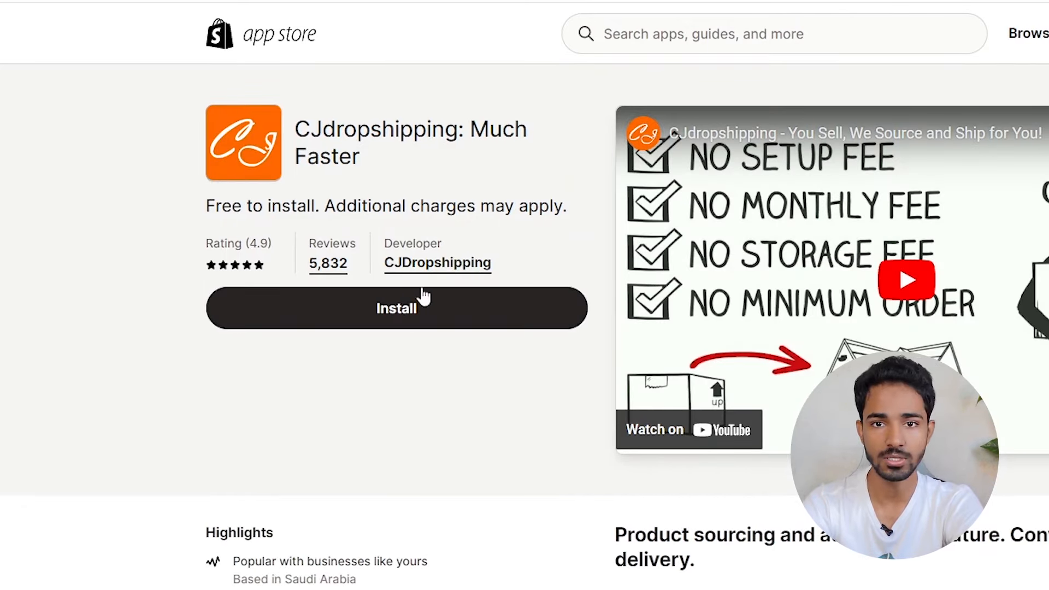
{"action": "left_click", "coordinate": [432, 326]}
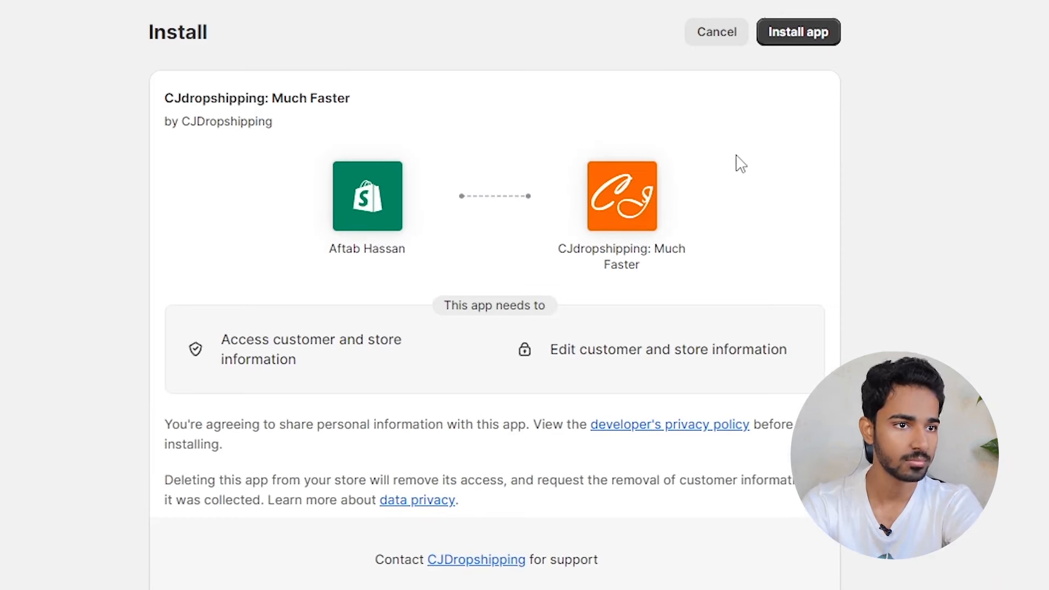
{"action": "left_click", "coordinate": [803, 44]}
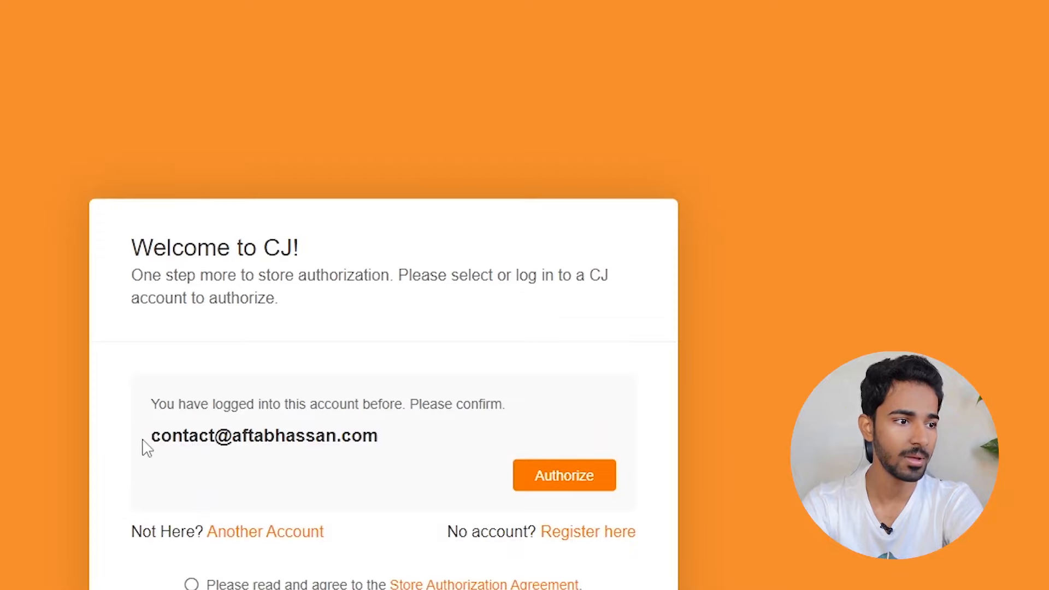
Step: Authorize the Shopify store connection with the previously logged-in CJ account
{"action": "left_click_drag", "start_coordinate": [146, 445], "coordinate": [335, 442]}
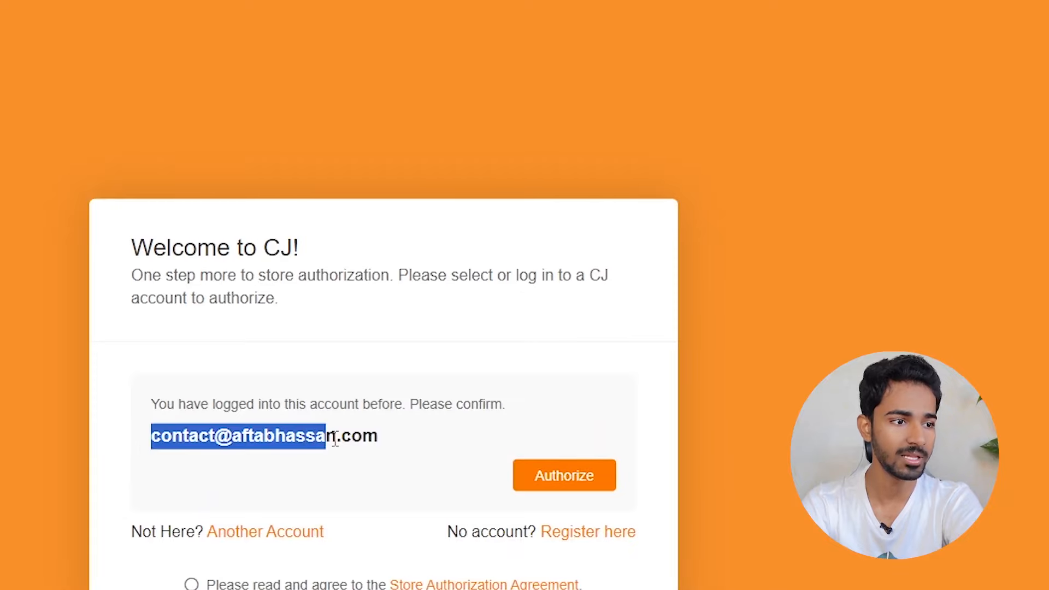
{"action": "left_click", "coordinate": [537, 421]}
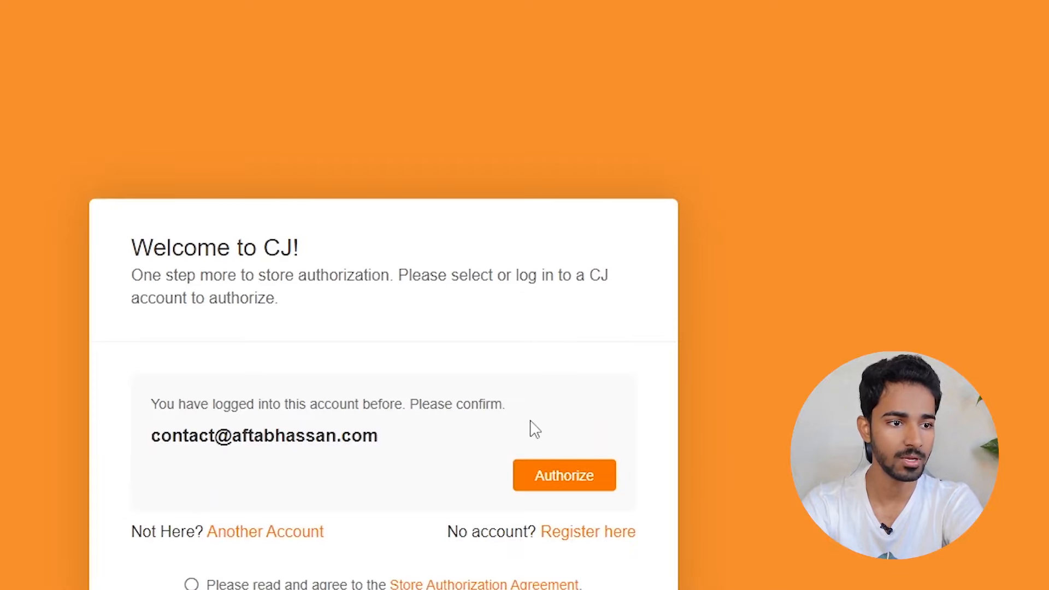
{"action": "left_click", "coordinate": [541, 478]}
{"action": "left_click", "coordinate": [387, 462]}
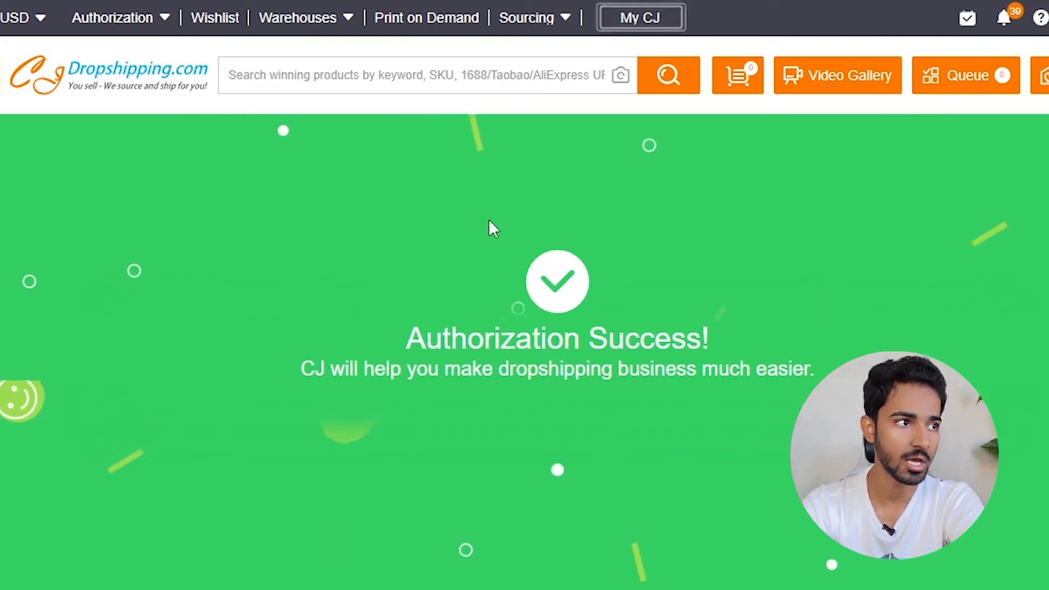
Step: Open the My CJ dashboard and check the connected Shopify store under Activated Stores
{"action": "mouse_move", "coordinate": [141, 19]}
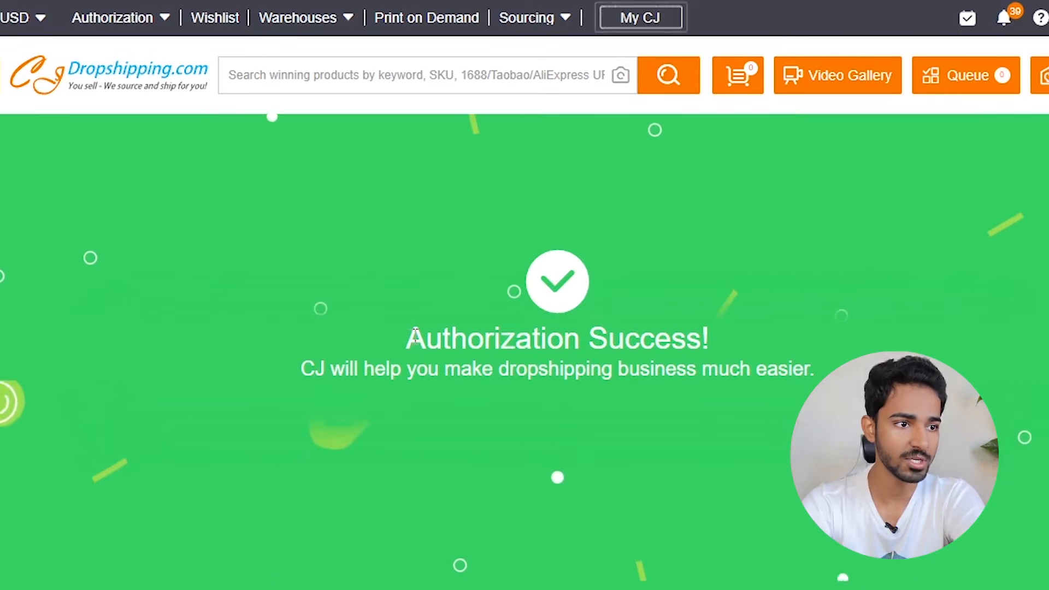
{"action": "left_click_drag", "start_coordinate": [411, 337], "coordinate": [848, 352]}
{"action": "left_click", "coordinate": [848, 352]}
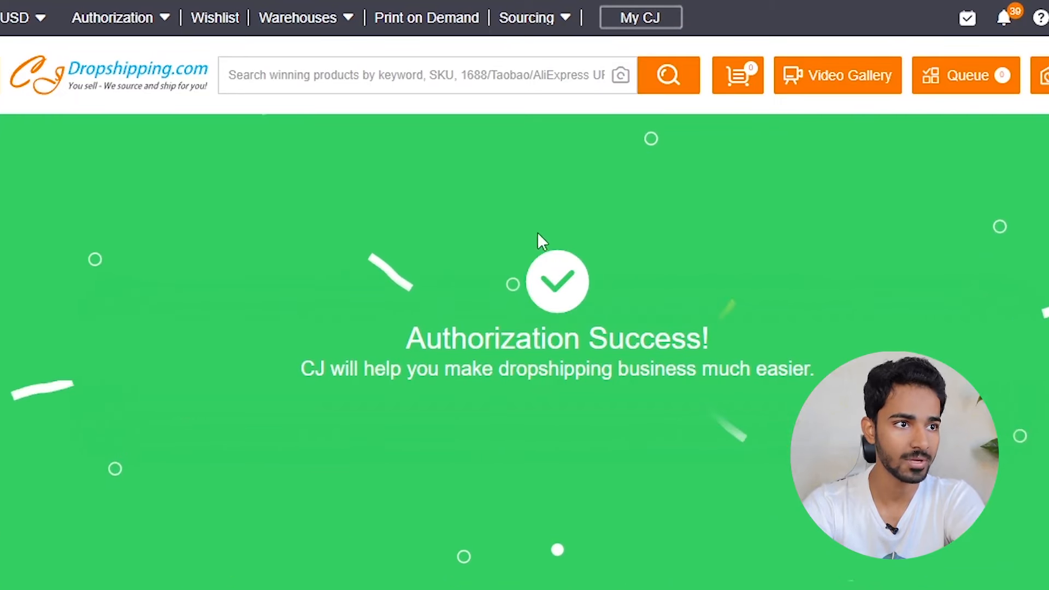
{"action": "left_click", "coordinate": [638, 22]}
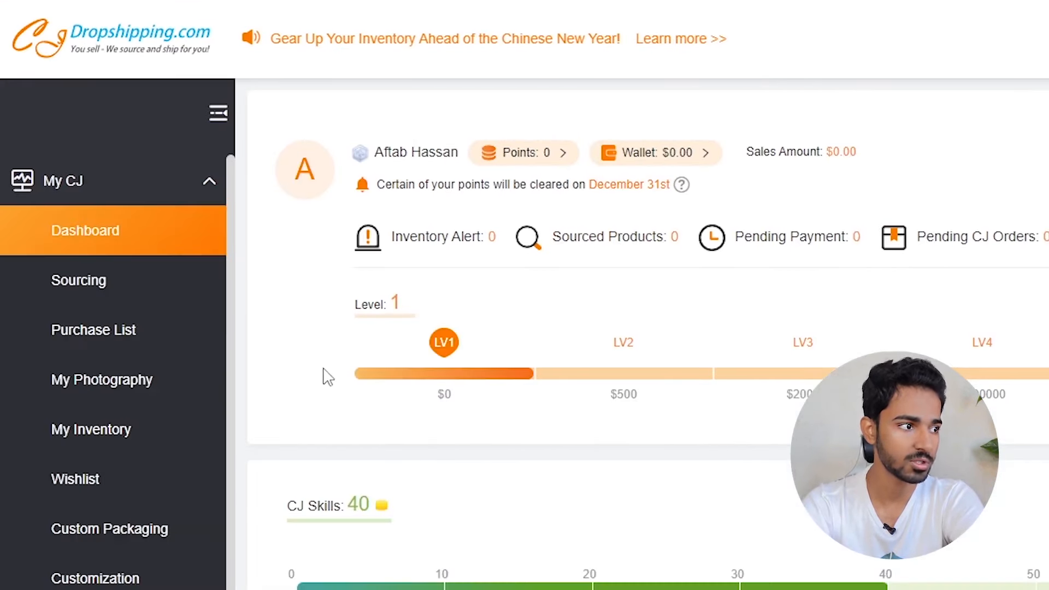
{"action": "left_click", "coordinate": [180, 181]}
{"action": "scroll", "coordinate": [648, 334], "scroll_direction": "down", "scroll_amount": 1}
{"action": "scroll", "coordinate": [648, 335], "scroll_direction": "down", "scroll_amount": 10}
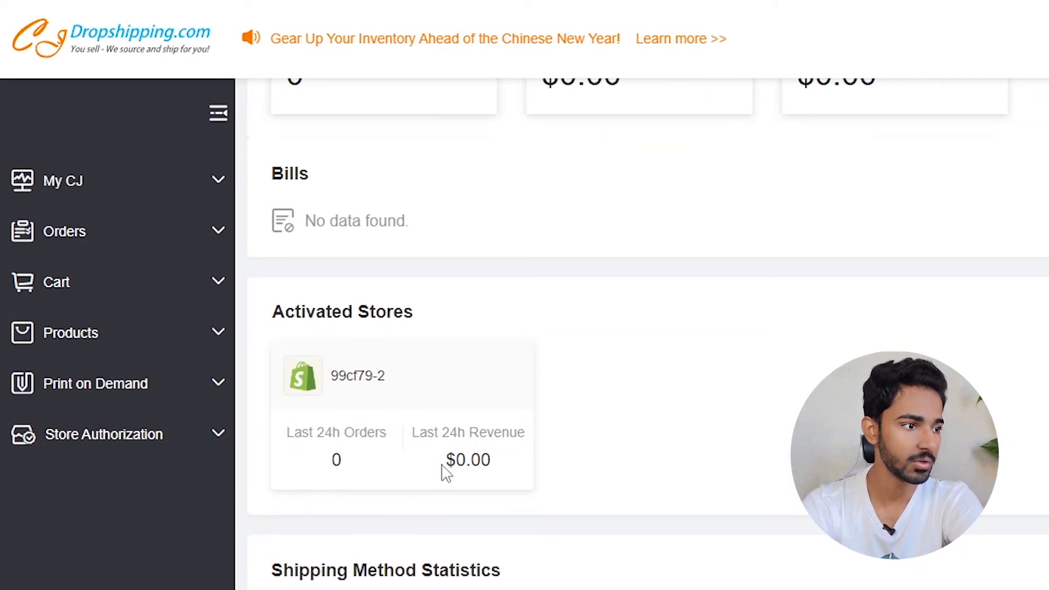
{"action": "scroll", "coordinate": [694, 430], "scroll_direction": "up", "scroll_amount": 10}
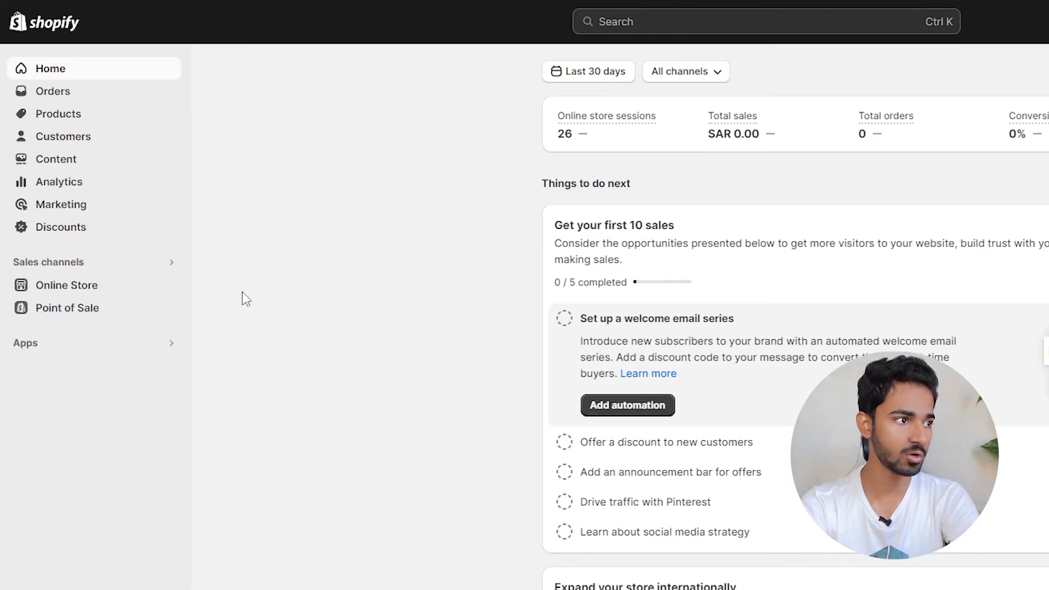
Step: Check the Shopify store's products, and on CJdropshipping look through the trending products and the category lists
{"action": "left_click", "coordinate": [48, 117]}
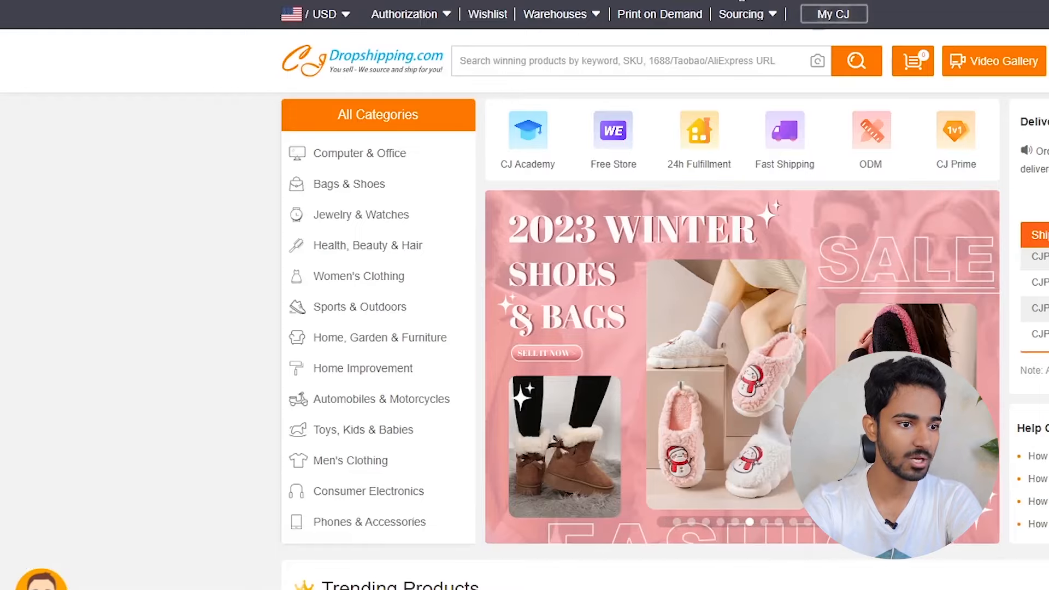
{"action": "scroll", "coordinate": [602, 328], "scroll_direction": "down", "scroll_amount": 8}
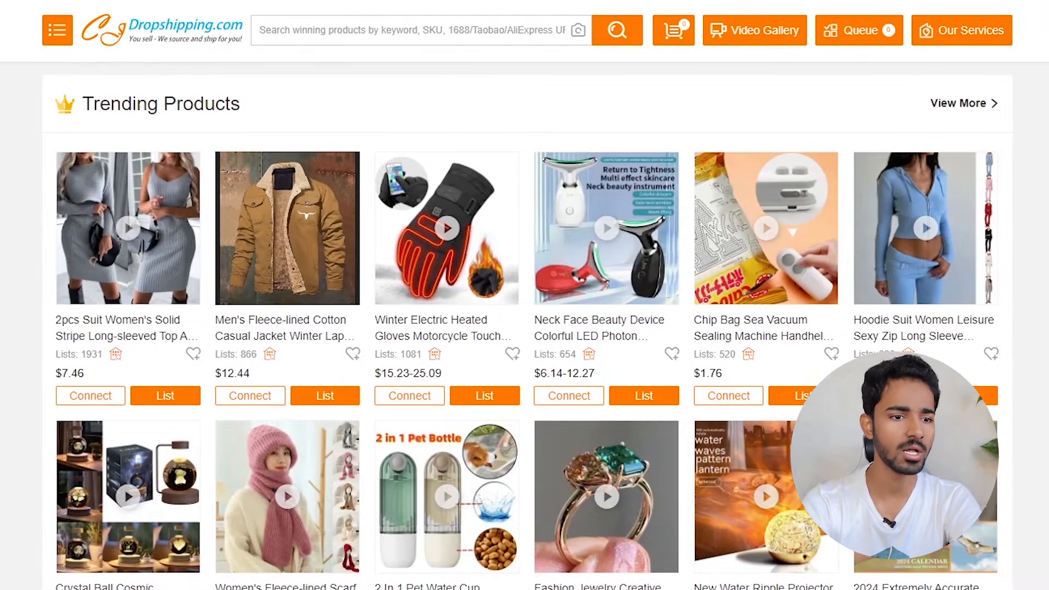
{"action": "scroll", "coordinate": [525, 328], "scroll_direction": "down", "scroll_amount": 2}
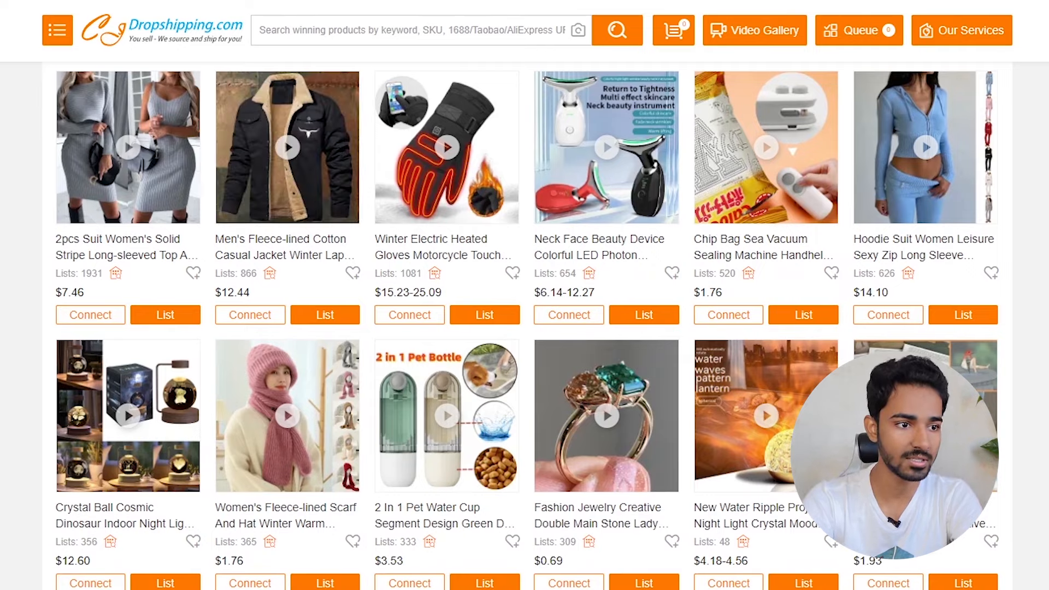
{"action": "scroll", "coordinate": [525, 328], "scroll_direction": "down", "scroll_amount": 10}
{"action": "scroll", "coordinate": [185, 114], "scroll_direction": "up", "scroll_amount": 10}
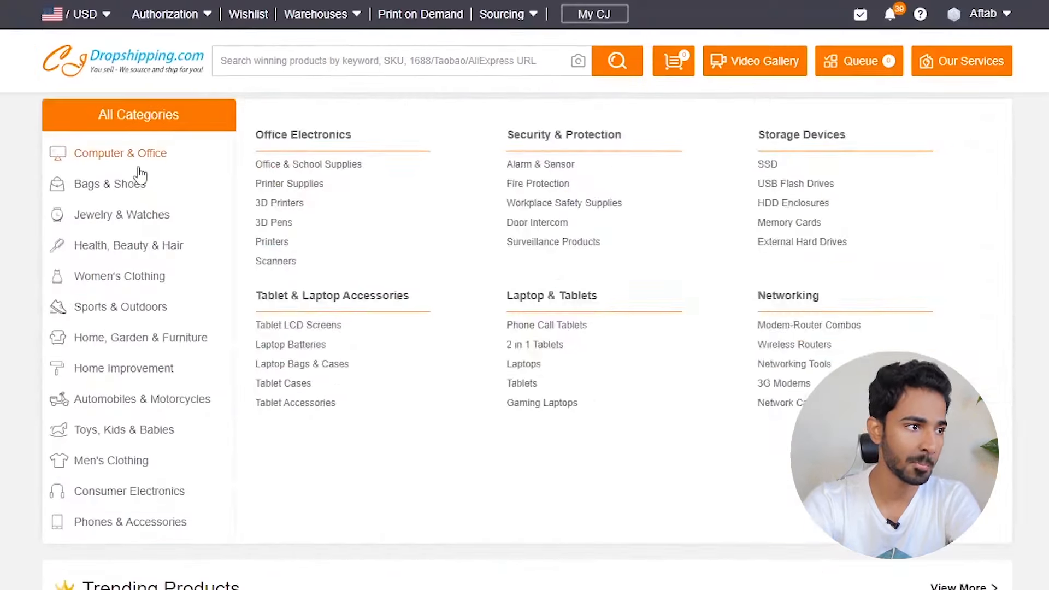
{"action": "mouse_move", "coordinate": [106, 190]}
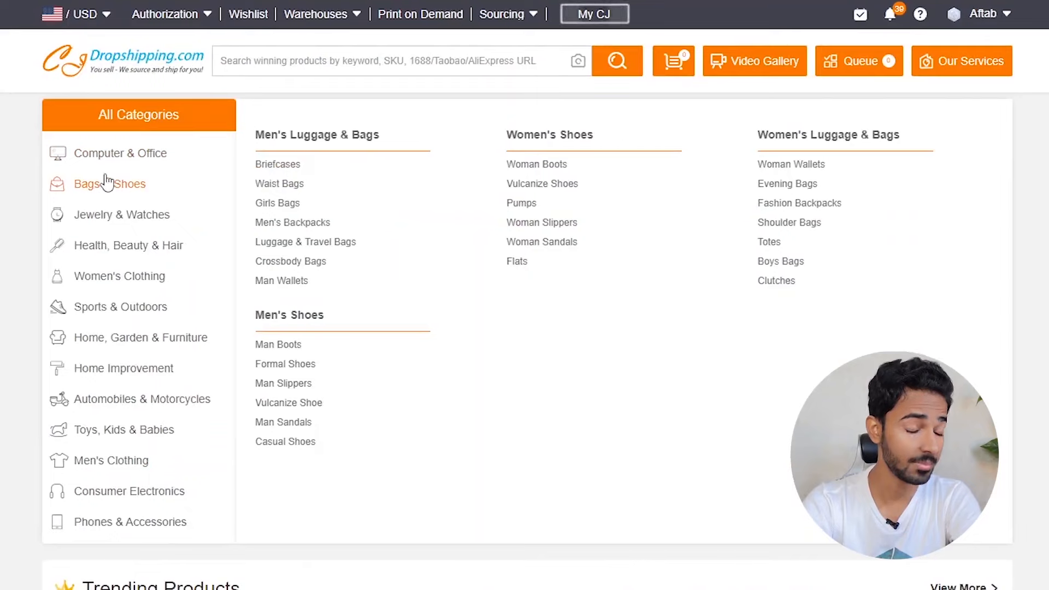
{"action": "mouse_move", "coordinate": [141, 245]}
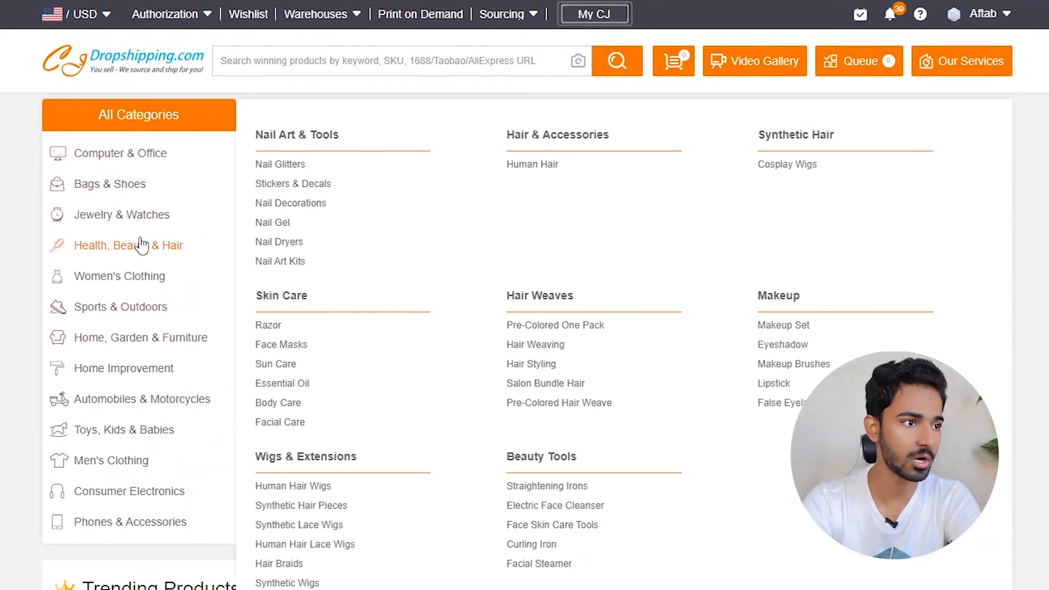
Step: Examine the Trending Products and New Products sections and the listing options of the men's fleece-lined jacket
{"action": "scroll", "coordinate": [145, 201], "scroll_direction": "down", "scroll_amount": 7}
{"action": "left_click", "coordinate": [283, 406]}
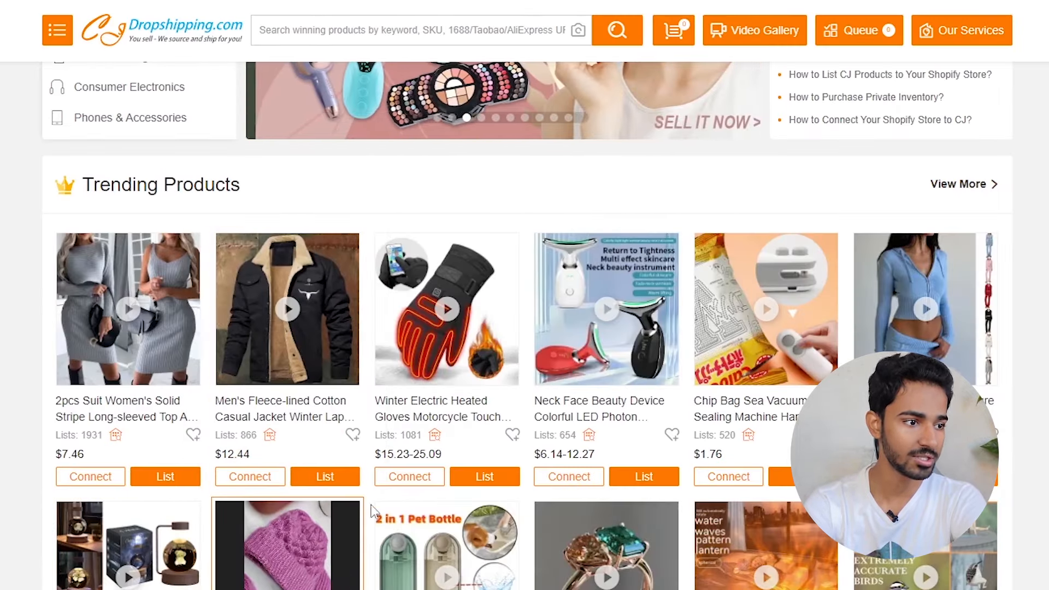
{"action": "mouse_move", "coordinate": [335, 481]}
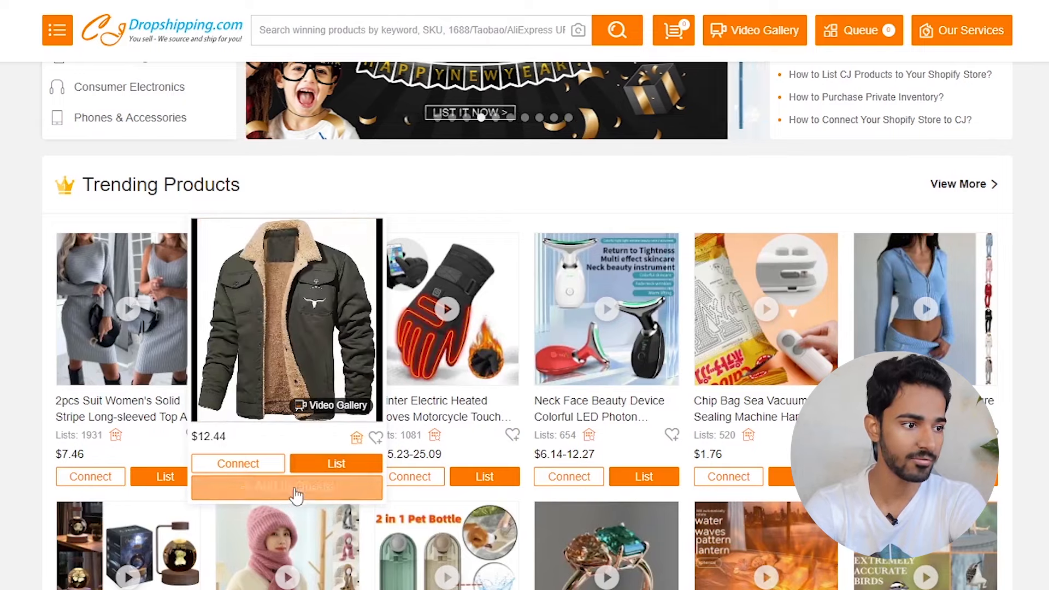
{"action": "scroll", "coordinate": [273, 328], "scroll_direction": "down", "scroll_amount": 8}
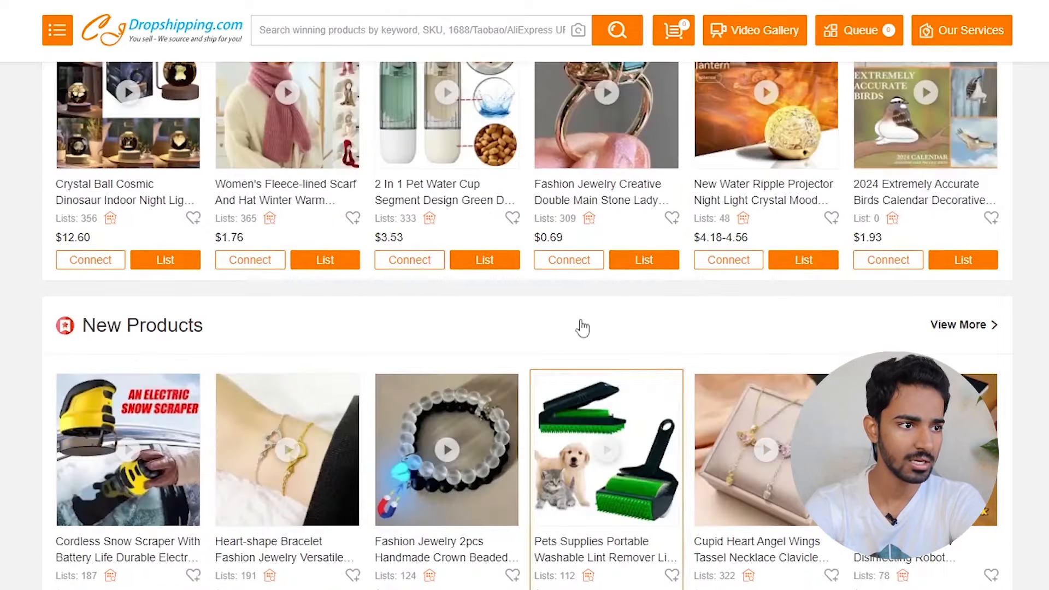
{"action": "scroll", "coordinate": [404, 422], "scroll_direction": "down", "scroll_amount": 2}
{"action": "scroll", "coordinate": [554, 463], "scroll_direction": "up", "scroll_amount": 10}
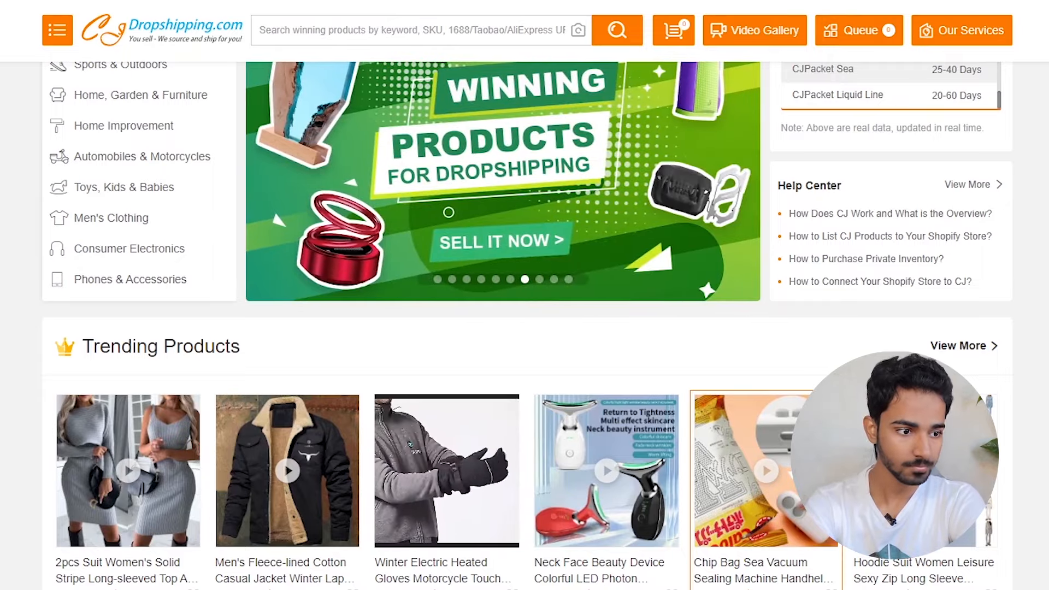
{"action": "scroll", "coordinate": [326, 481], "scroll_direction": "down", "scroll_amount": 3}
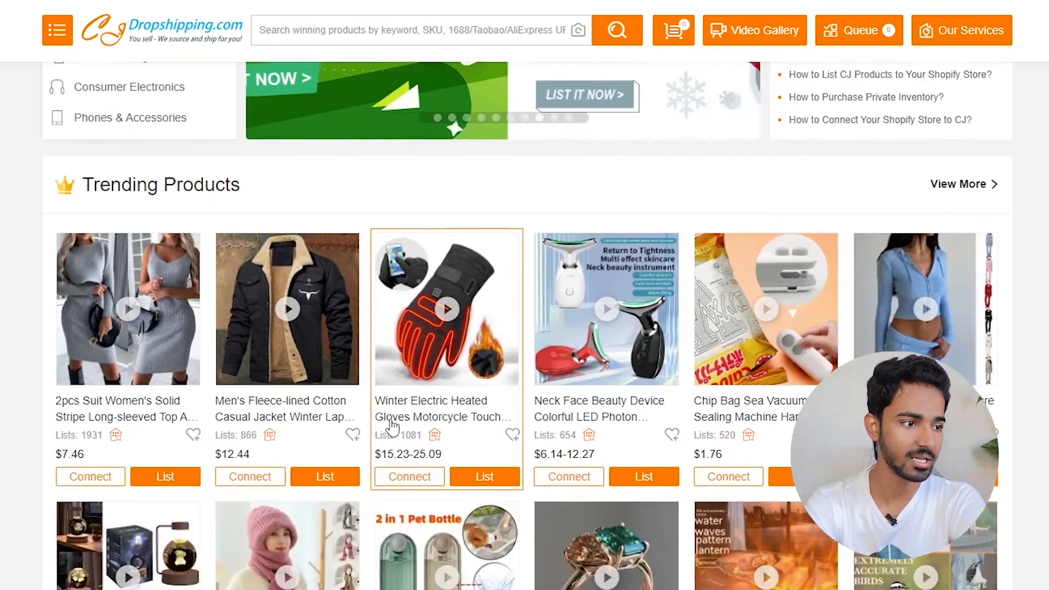
{"action": "left_click", "coordinate": [326, 487]}
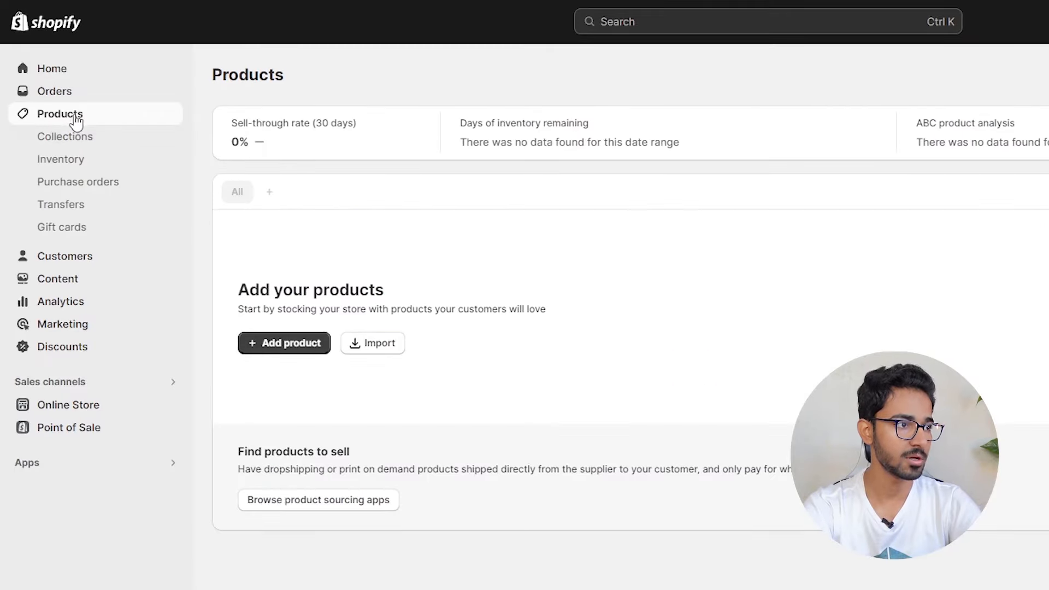
Step: In the Shopify admin, start a new product collection titled "Men's Clothing"
{"action": "left_click", "coordinate": [82, 136]}
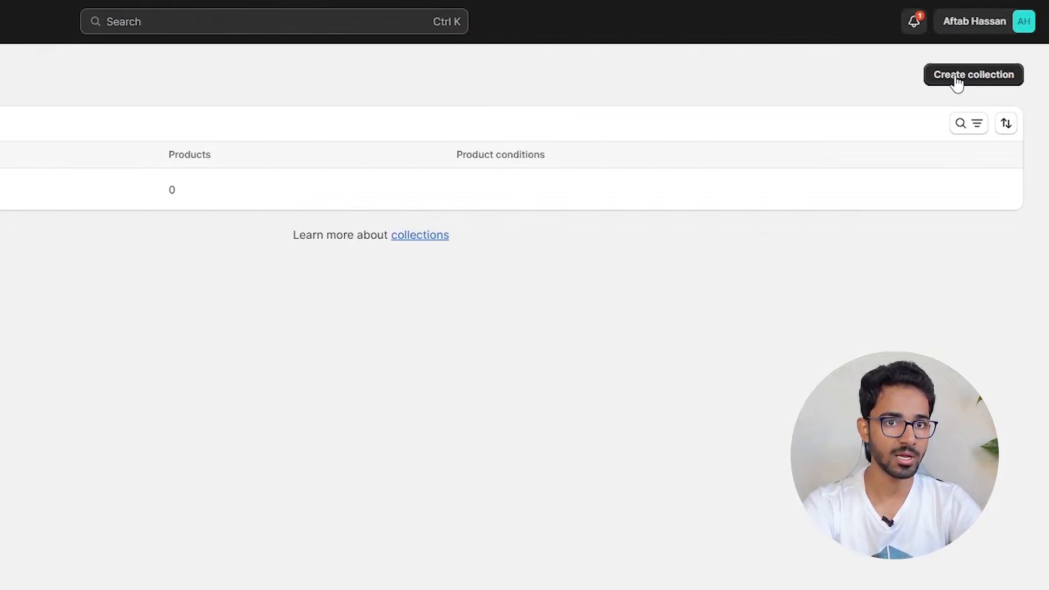
{"action": "left_click", "coordinate": [954, 82]}
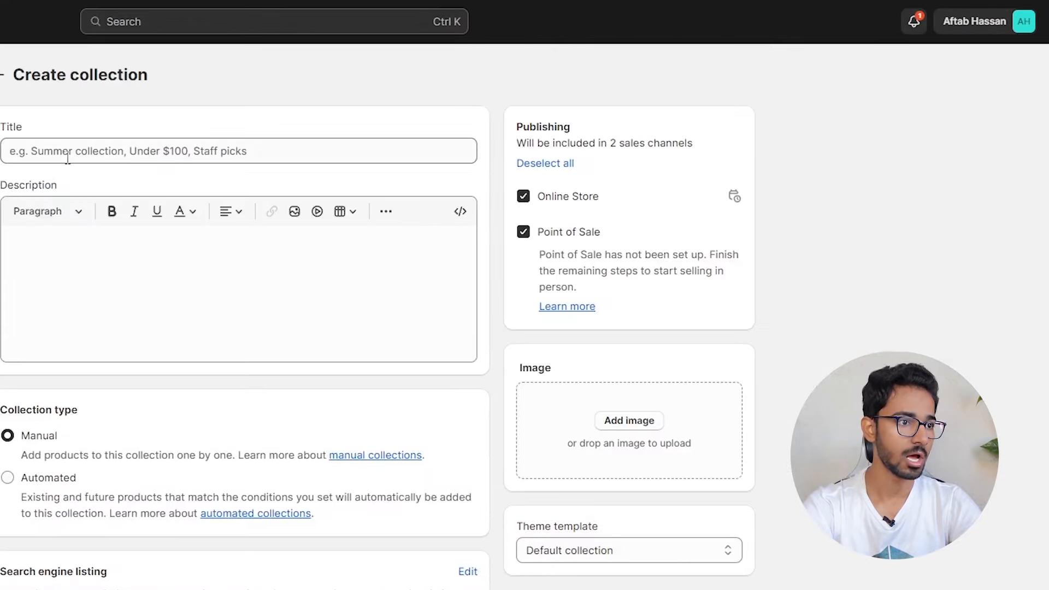
{"action": "left_click", "coordinate": [71, 153]}
{"action": "type", "text": "Men's Clothing"}
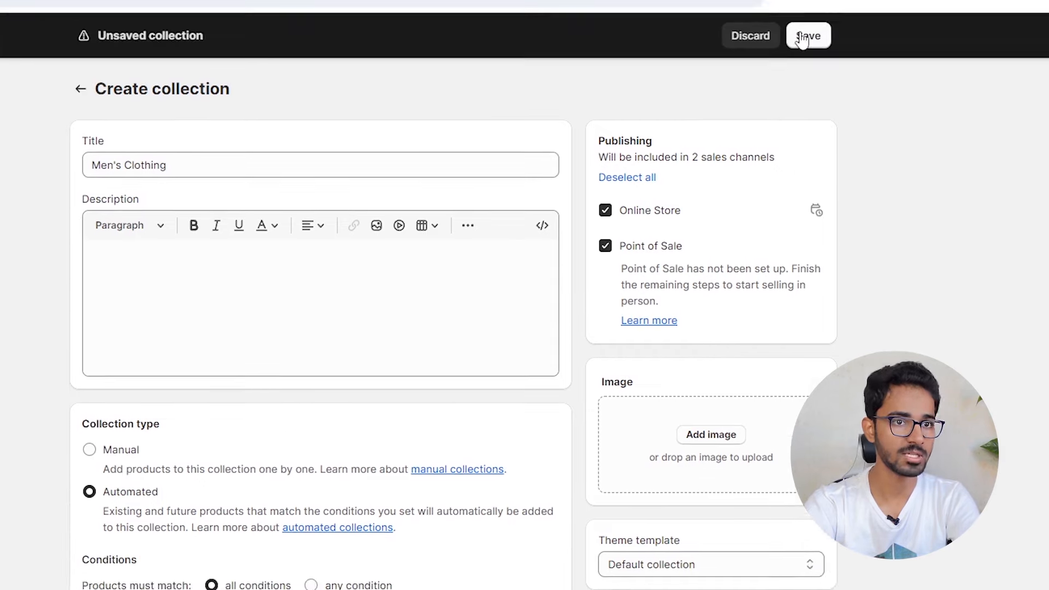
Step: Save the new Men's Clothing collection
{"action": "left_click", "coordinate": [809, 34]}
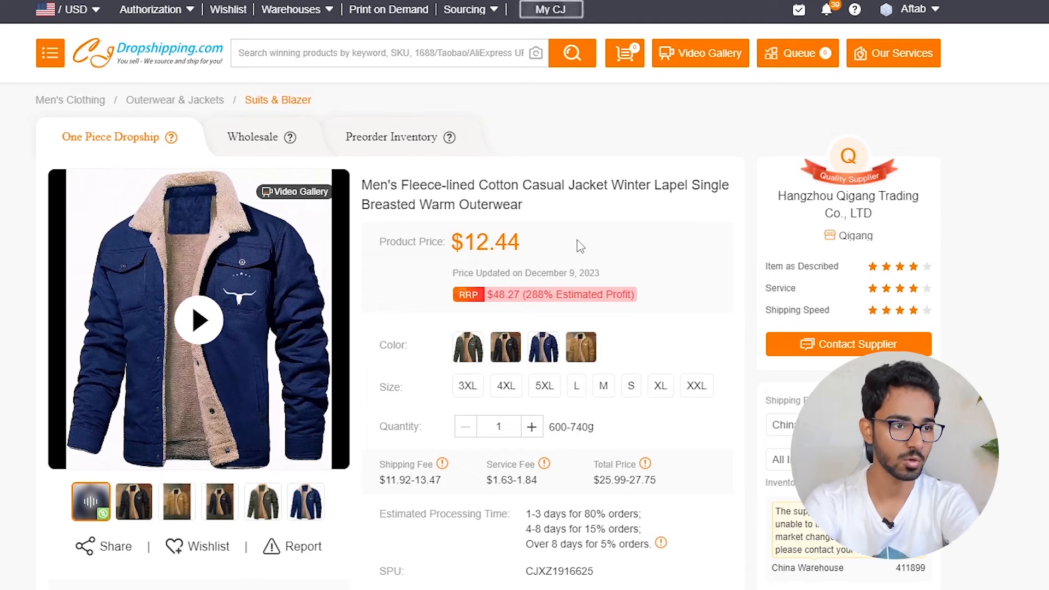
Step: On the CJdropshipping page of the men's fleece-lined jacket, add the product to the listing queue and open the queue
{"action": "scroll", "coordinate": [585, 285], "scroll_direction": "down", "scroll_amount": 6}
{"action": "scroll", "coordinate": [607, 448], "scroll_direction": "up", "scroll_amount": 5}
{"action": "scroll", "coordinate": [622, 573], "scroll_direction": "down", "scroll_amount": 3}
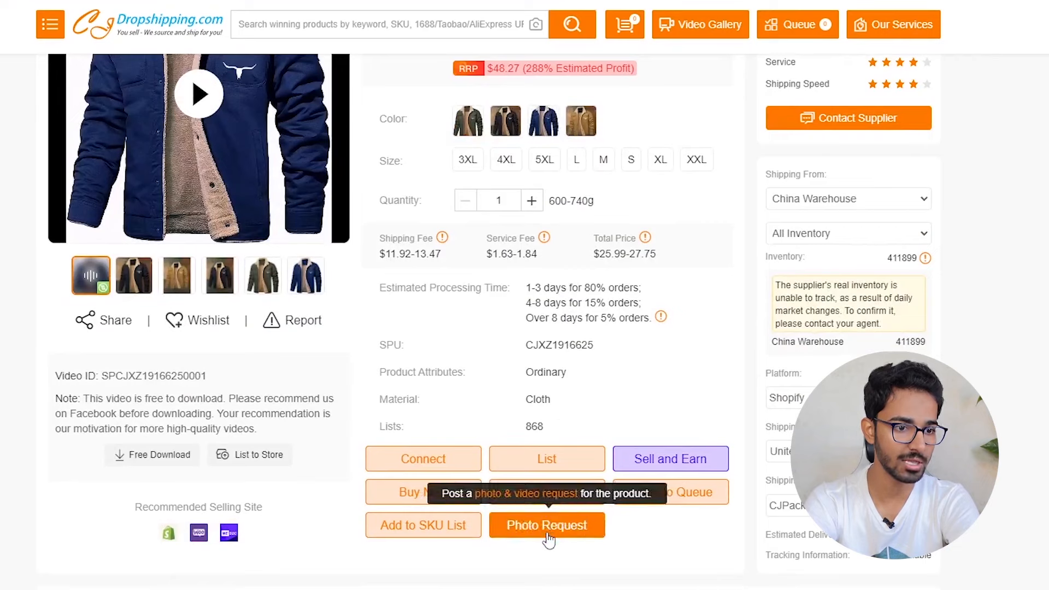
{"action": "left_click", "coordinate": [678, 495]}
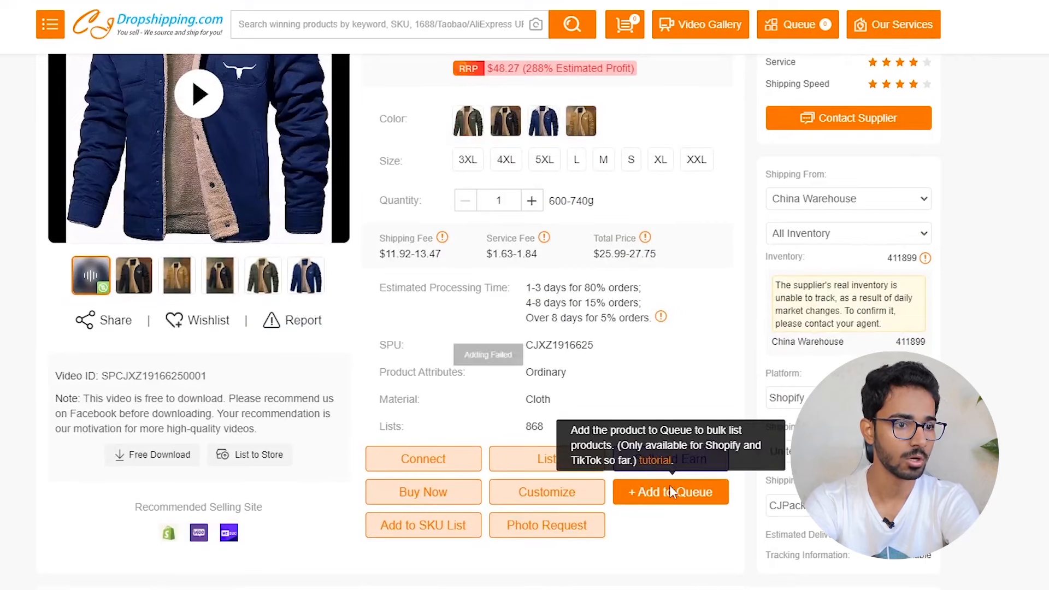
{"action": "scroll", "coordinate": [681, 89], "scroll_direction": "up", "scroll_amount": 5}
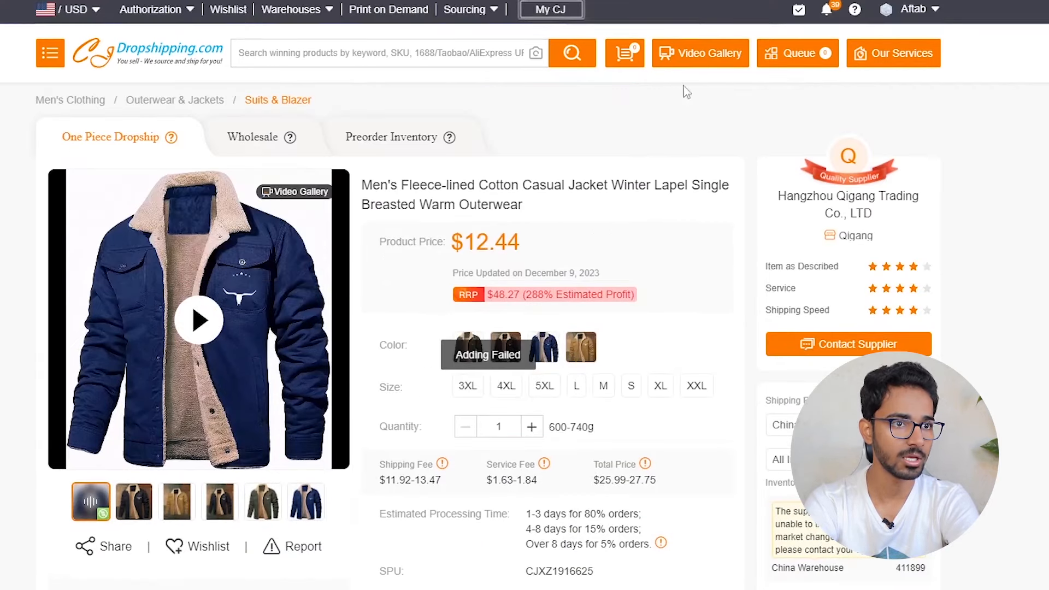
{"action": "left_click", "coordinate": [796, 62]}
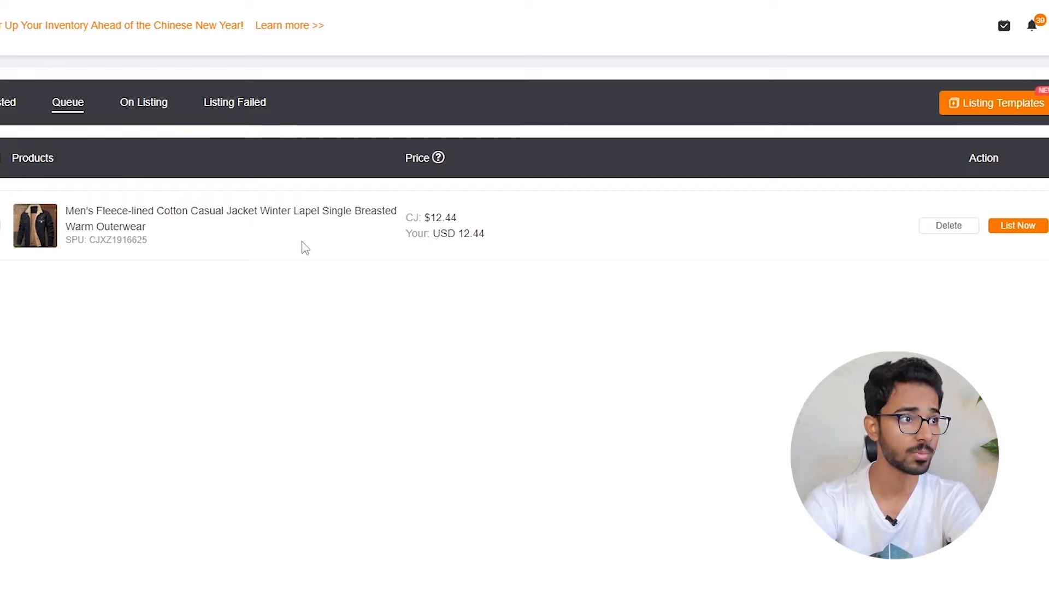
Step: Open the jacket's product page from the queue and start its store listing
{"action": "left_click", "coordinate": [326, 224]}
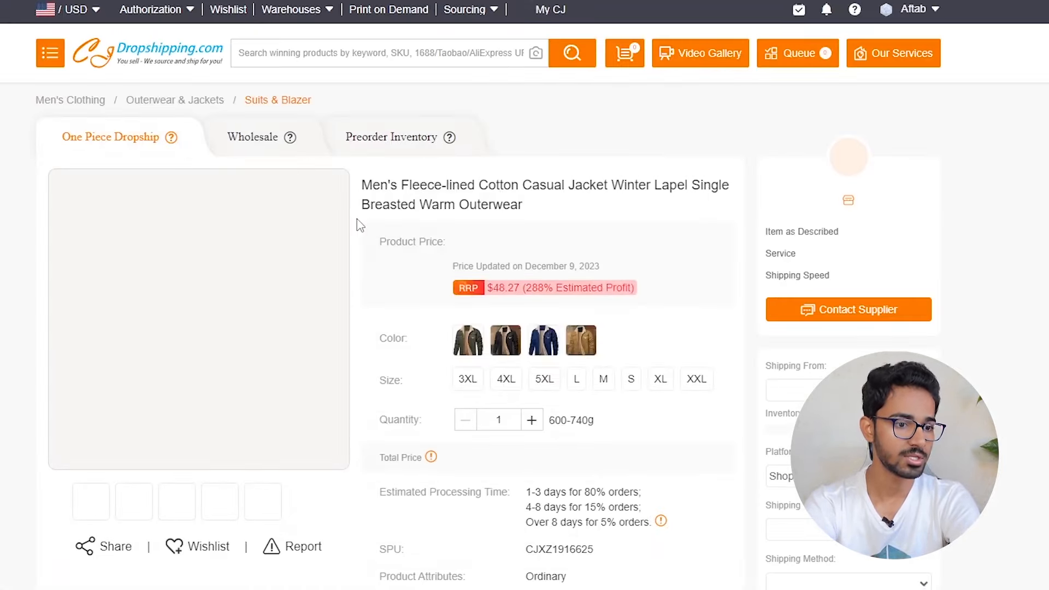
{"action": "scroll", "coordinate": [576, 425], "scroll_direction": "down", "scroll_amount": 4}
{"action": "left_click", "coordinate": [558, 455]}
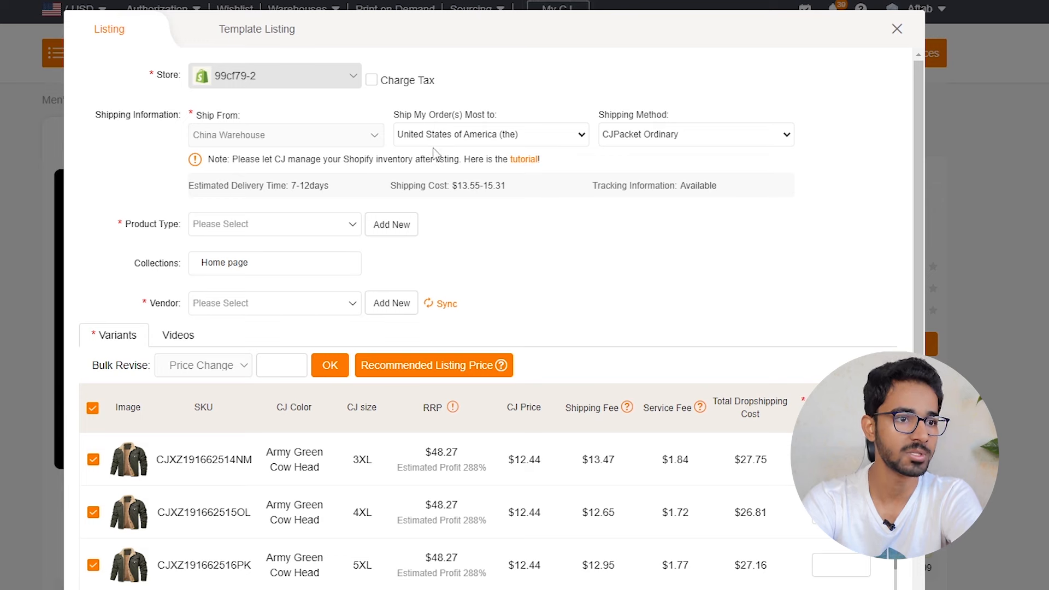
Step: Look through the available shipping methods for the listing, keeping CJPacket Ordinary
{"action": "left_click", "coordinate": [644, 134]}
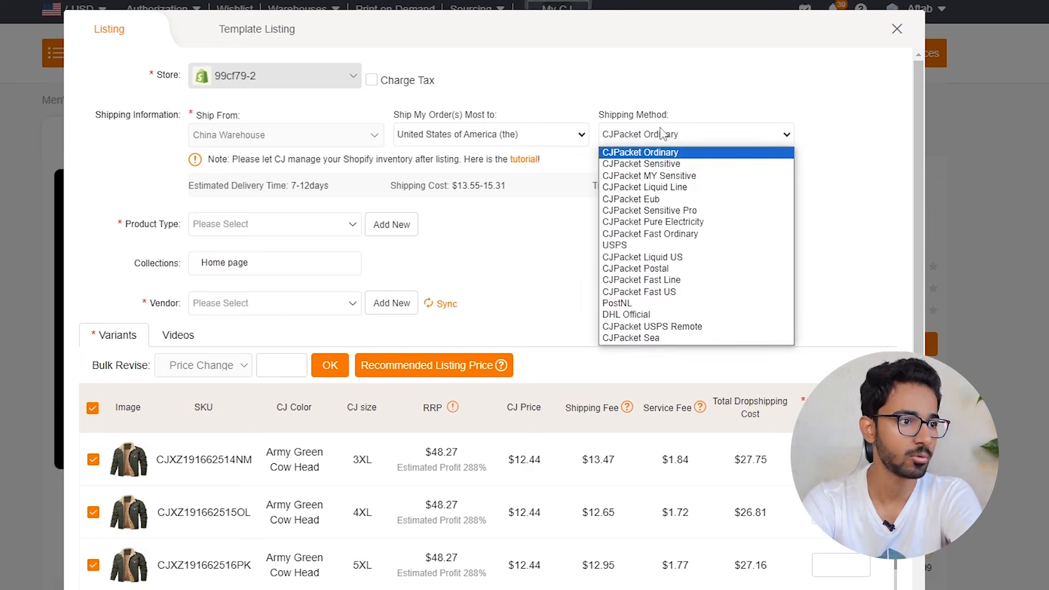
{"action": "left_click", "coordinate": [703, 135]}
{"action": "left_click", "coordinate": [703, 135]}
{"action": "left_click", "coordinate": [644, 131]}
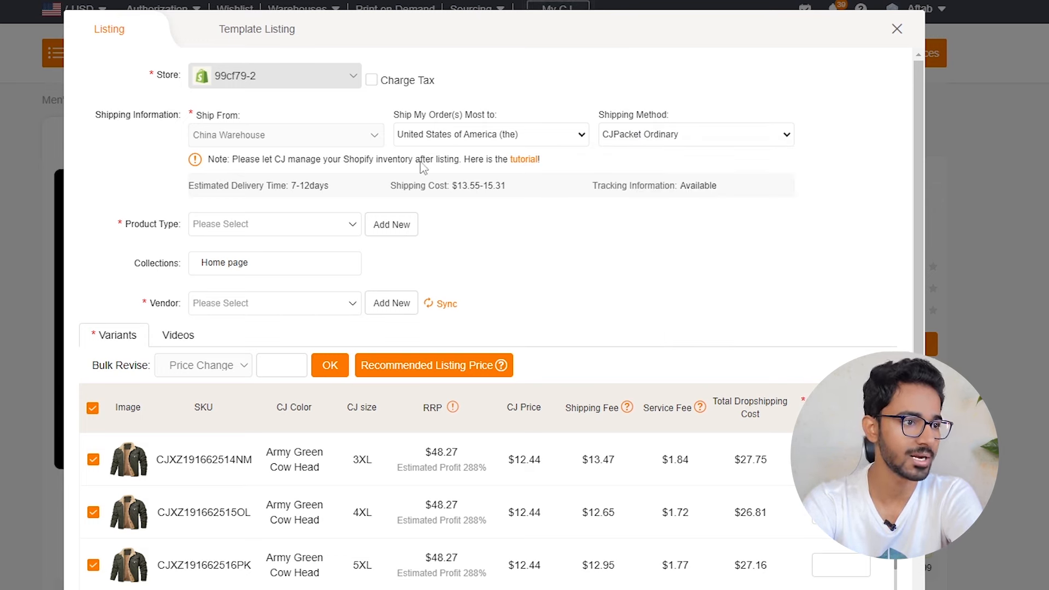
Step: Add "Men's Clothing" as a new product type for the listing
{"action": "left_click", "coordinate": [265, 229]}
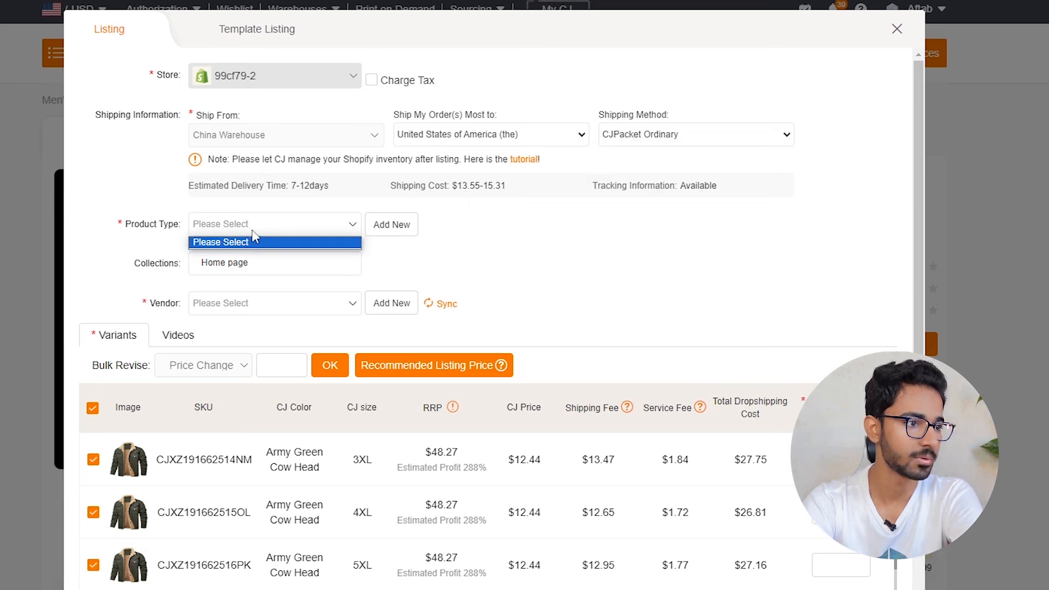
{"action": "left_click", "coordinate": [392, 225]}
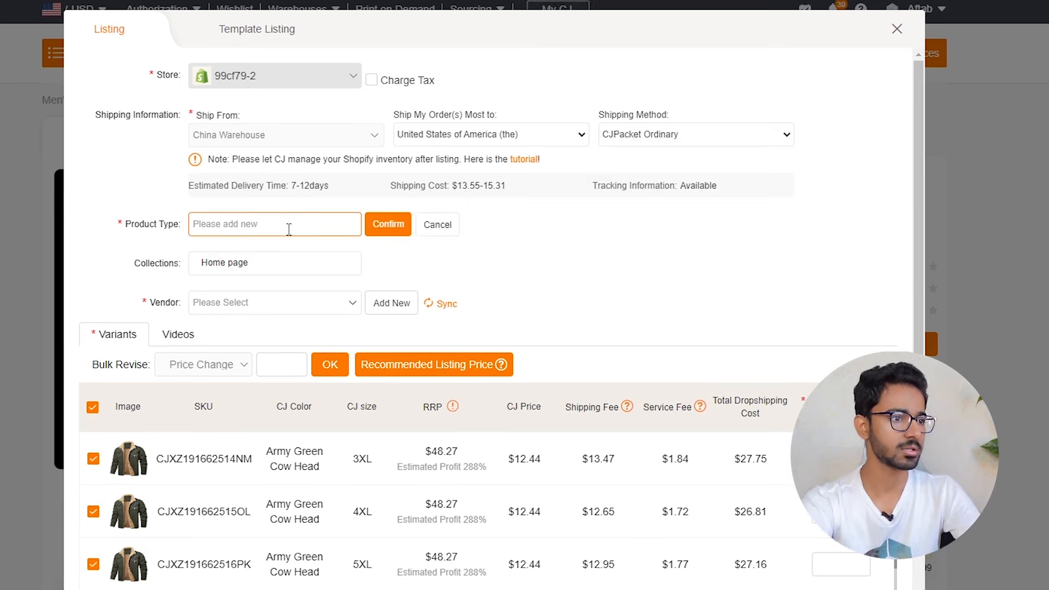
{"action": "type", "text": "Men's Clothing"}
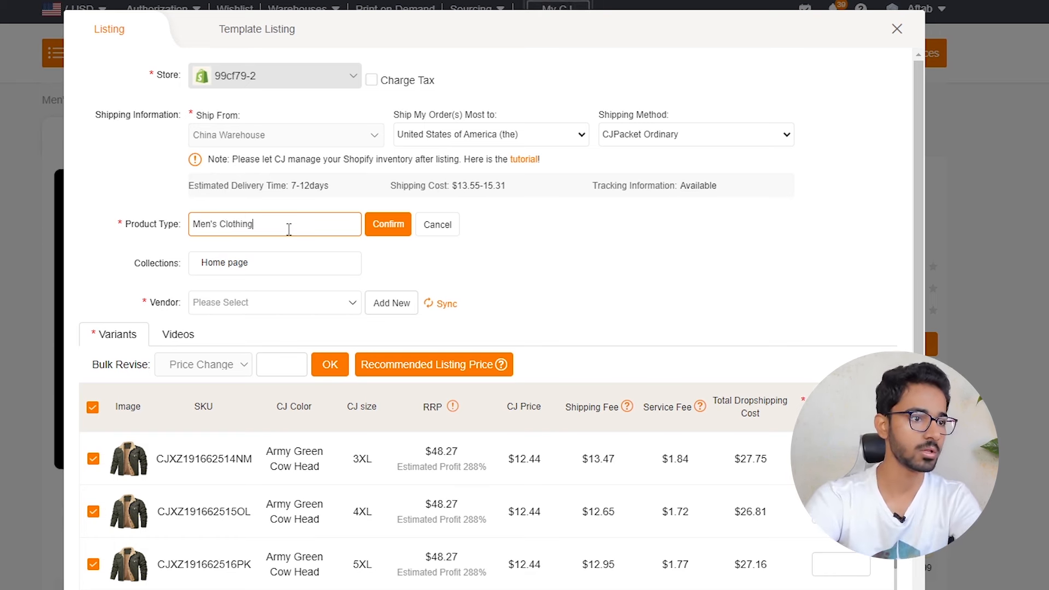
{"action": "left_click", "coordinate": [397, 229]}
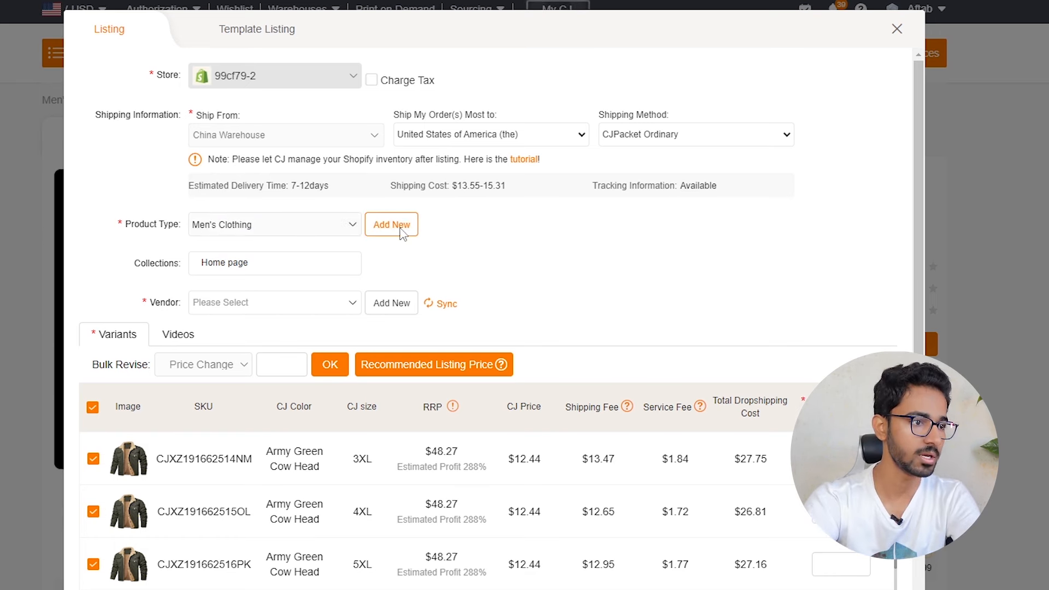
Step: Keep Home page as the listing's collection and start adding a new vendor
{"action": "left_click", "coordinate": [258, 272]}
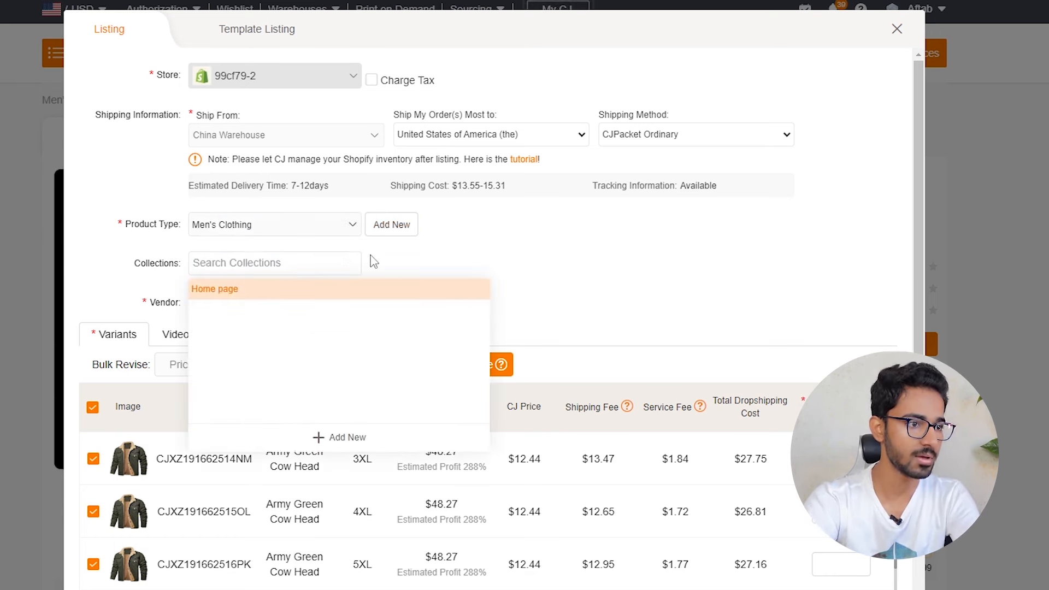
{"action": "left_click", "coordinate": [263, 289]}
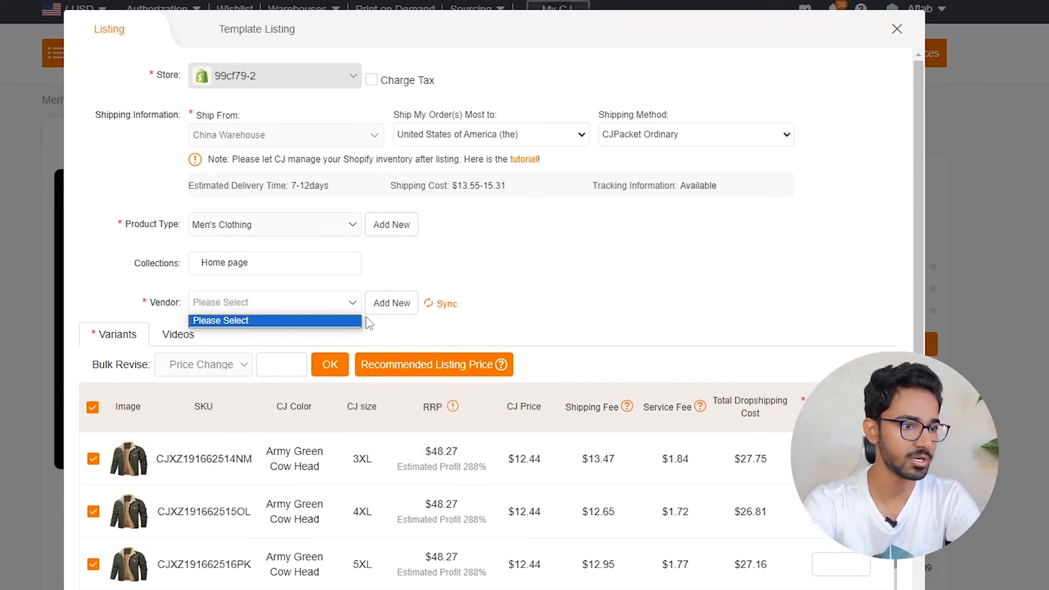
{"action": "left_click", "coordinate": [394, 304]}
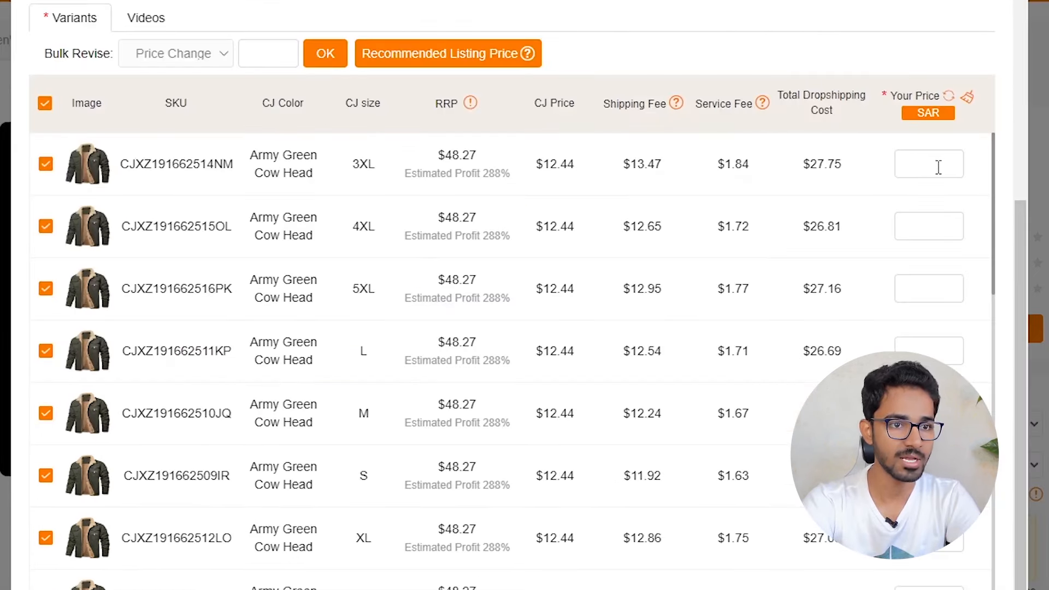
Step: Check the total dropshipping cost of the army green 3XL variant
{"action": "left_click", "coordinate": [855, 460]}
{"action": "left_click_drag", "start_coordinate": [802, 170], "coordinate": [875, 167]}
{"action": "left_click", "coordinate": [855, 167]}
{"action": "left_click", "coordinate": [859, 170]}
{"action": "left_click_drag", "start_coordinate": [801, 165], "coordinate": [854, 175]}
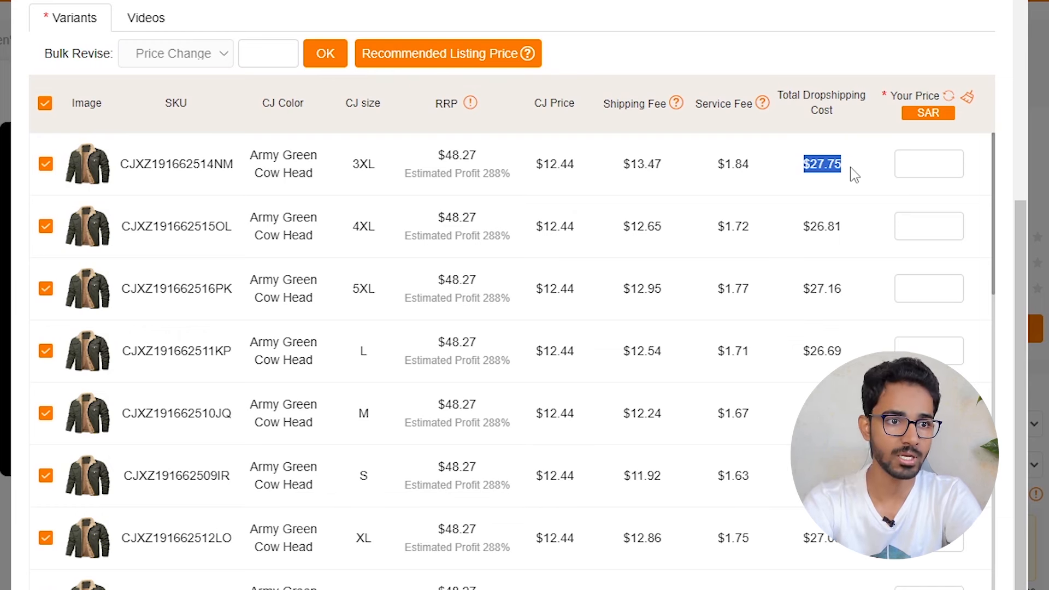
Step: Set the price of the army green 3XL variant to 55 SAR and check its dollar equivalent
{"action": "left_click", "coordinate": [914, 165]}
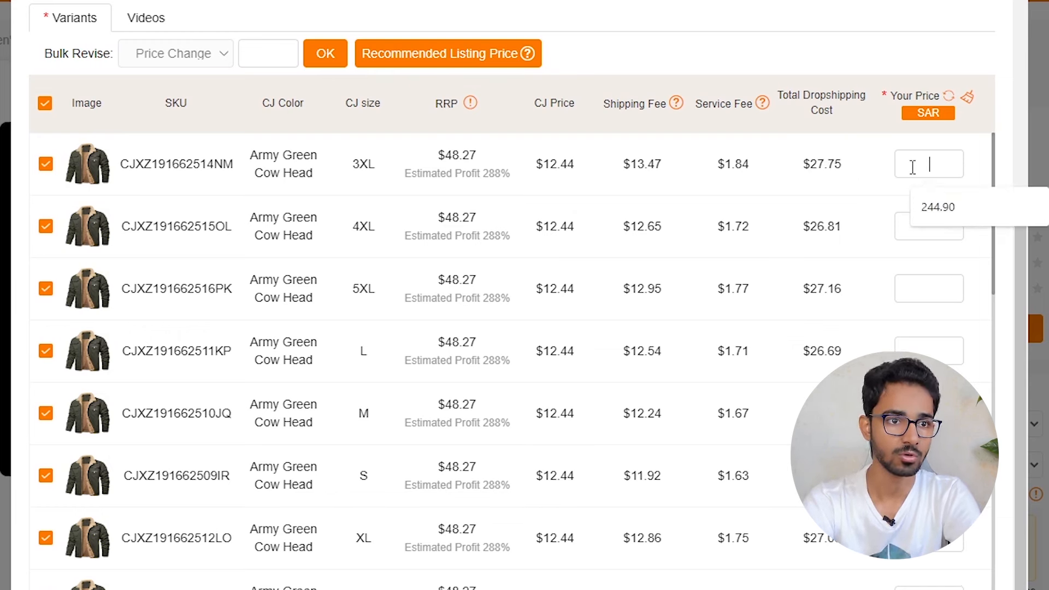
{"action": "left_click_drag", "start_coordinate": [889, 97], "coordinate": [937, 100]}
{"action": "left_click", "coordinate": [930, 163]}
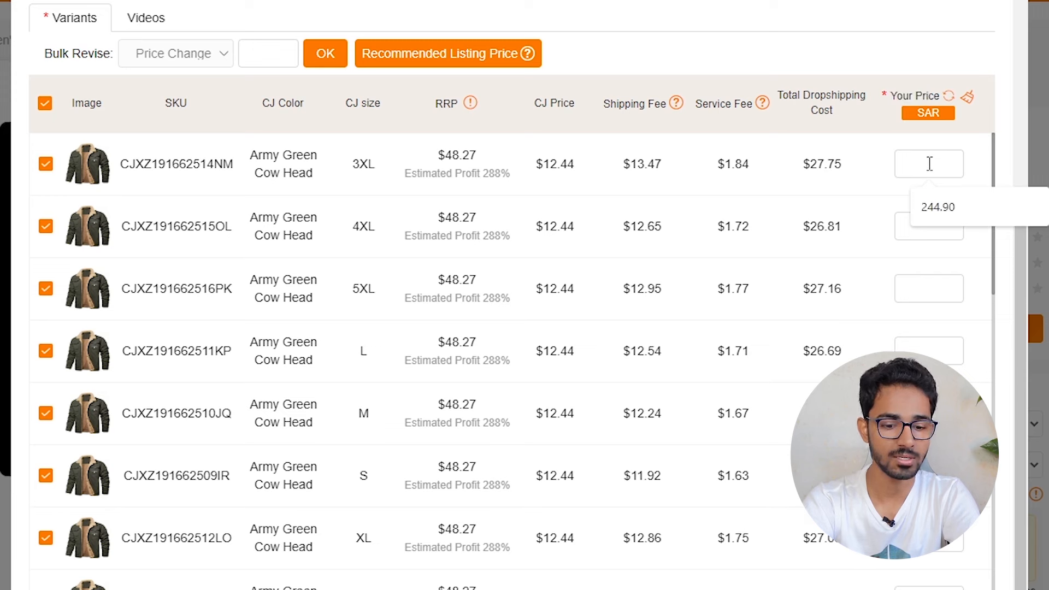
{"action": "type", "text": "55"}
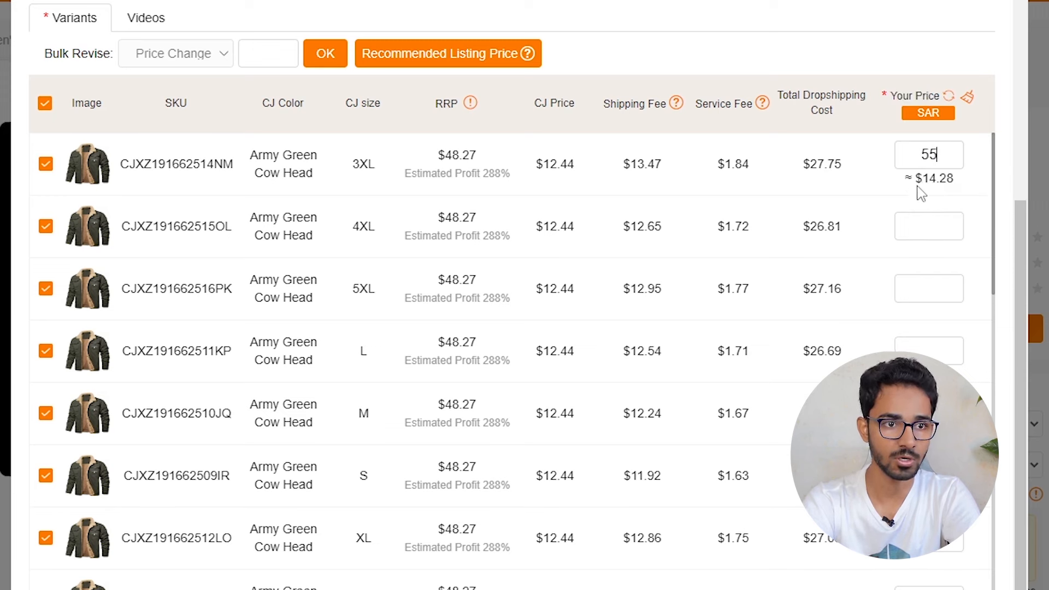
{"action": "left_click_drag", "start_coordinate": [915, 178], "coordinate": [947, 178]}
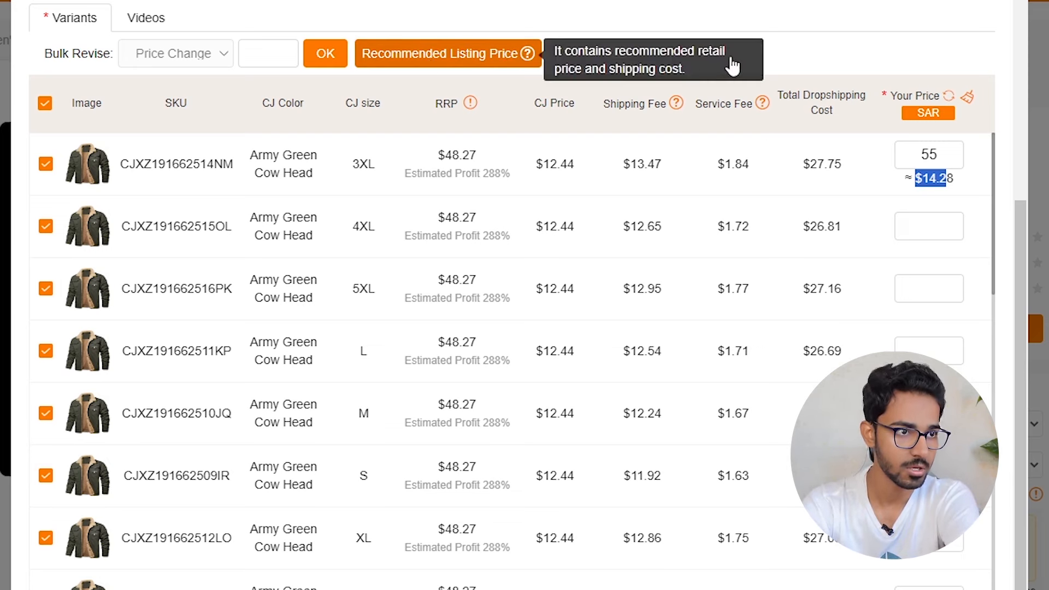
Step: Apply the recommended listing price to the variants and review the prices across the variant list
{"action": "left_click", "coordinate": [462, 64]}
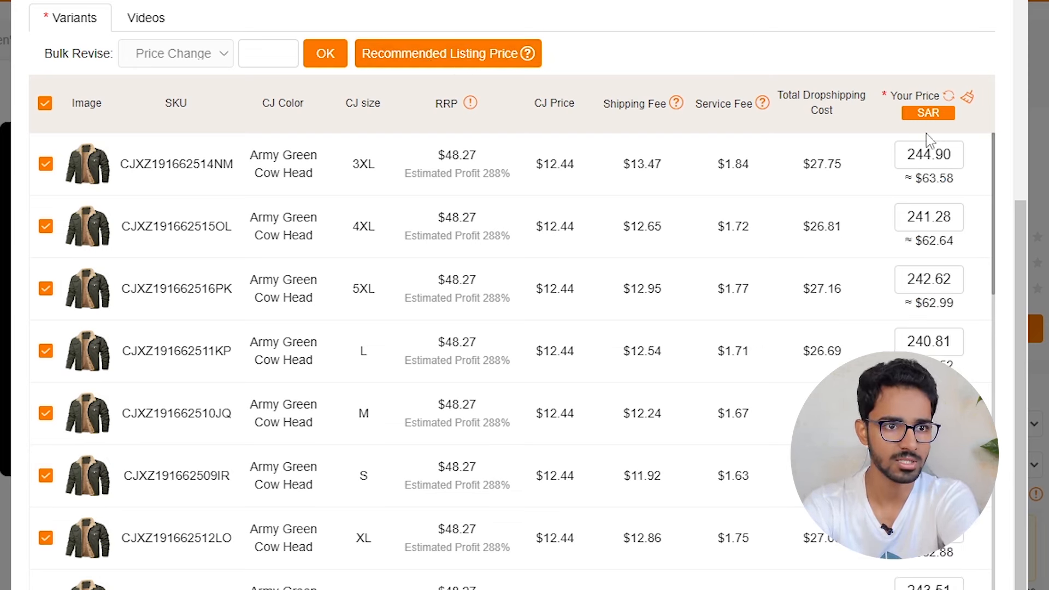
{"action": "left_click_drag", "start_coordinate": [949, 159], "coordinate": [958, 186]}
{"action": "scroll", "coordinate": [858, 293], "scroll_direction": "down", "scroll_amount": 8}
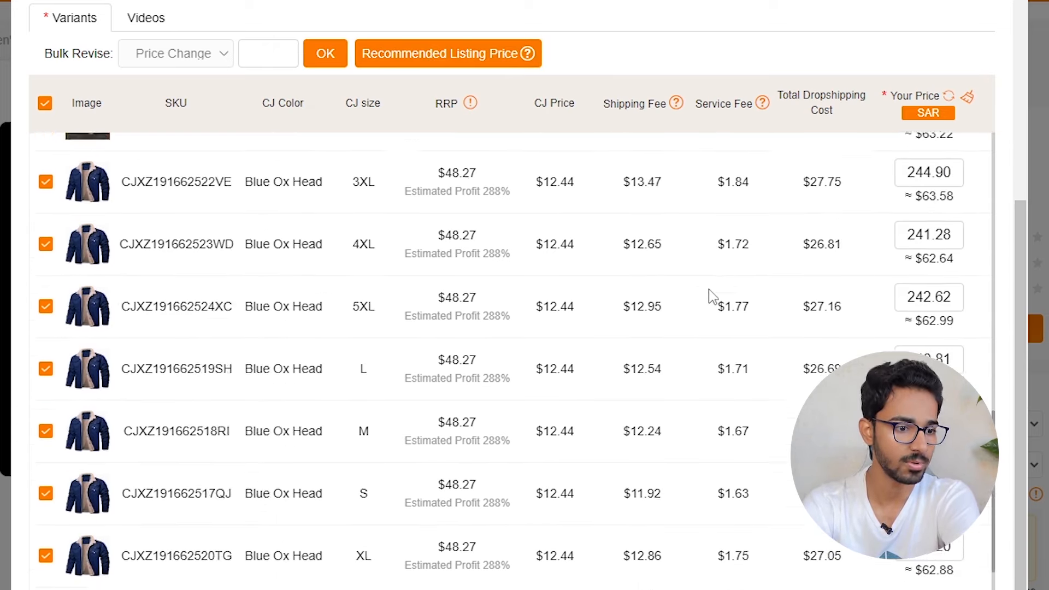
{"action": "scroll", "coordinate": [717, 290], "scroll_direction": "down", "scroll_amount": 10}
Step: List the jacket to the connected store and view the listed product in the Shopify admin
{"action": "left_click", "coordinate": [482, 558]}
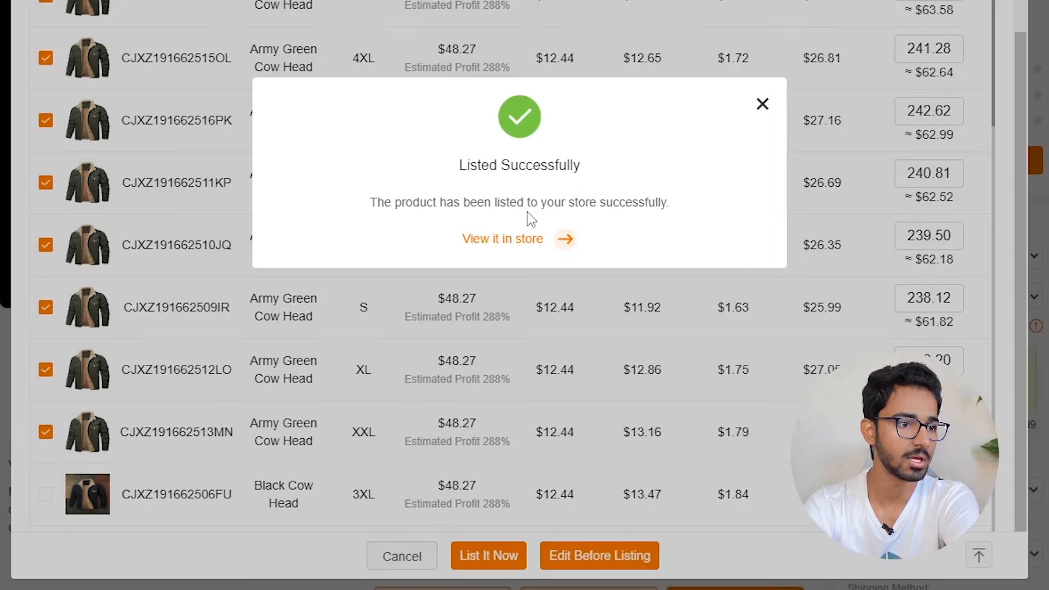
{"action": "left_click_drag", "start_coordinate": [457, 169], "coordinate": [612, 166]}
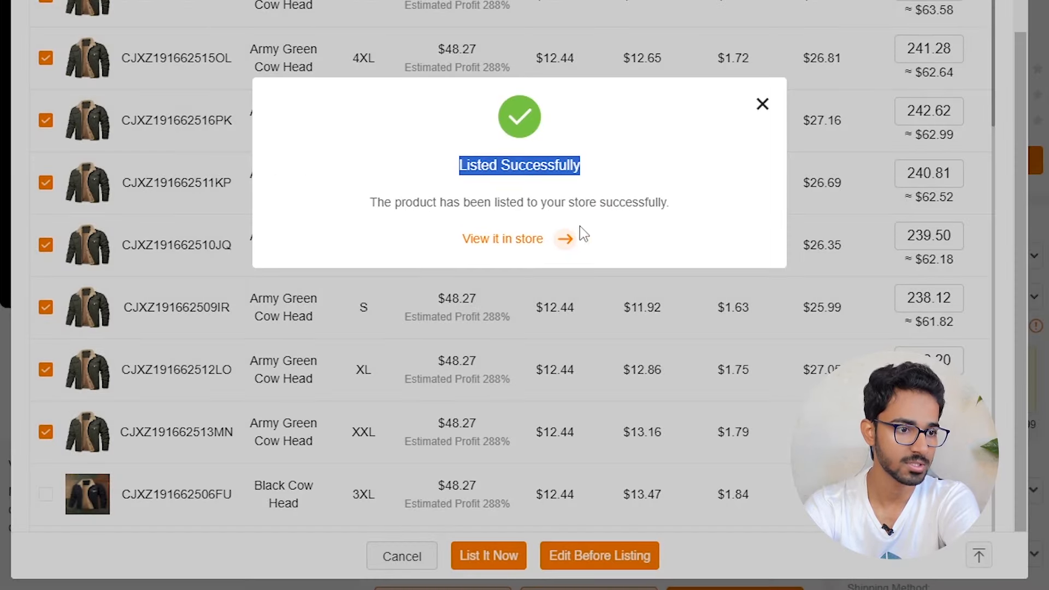
{"action": "left_click", "coordinate": [514, 249]}
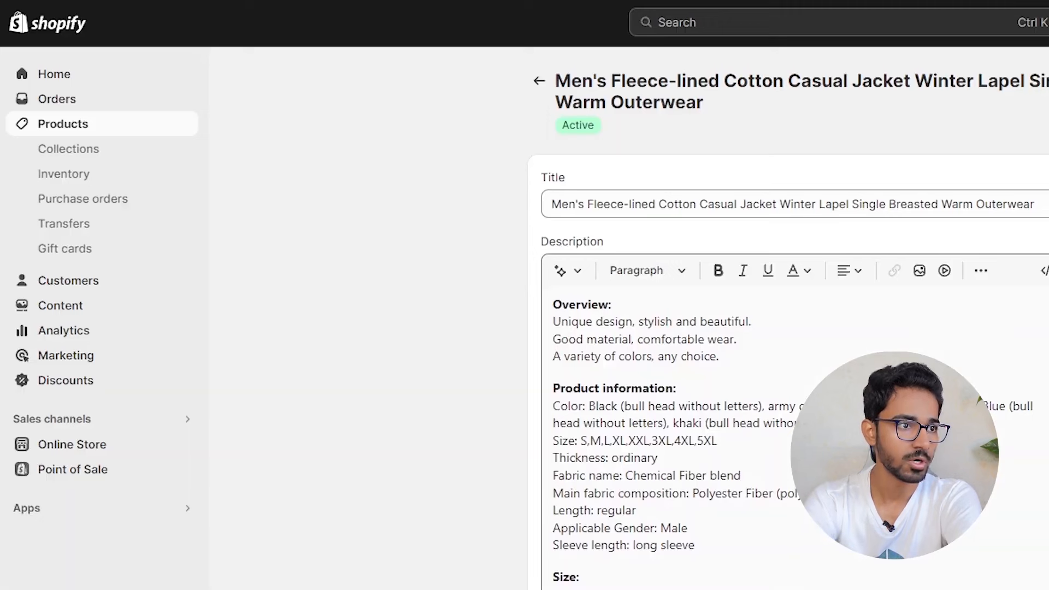
Step: Check the Shopify product list, then examine the imported jacket's description, size chart and images
{"action": "left_click", "coordinate": [540, 82]}
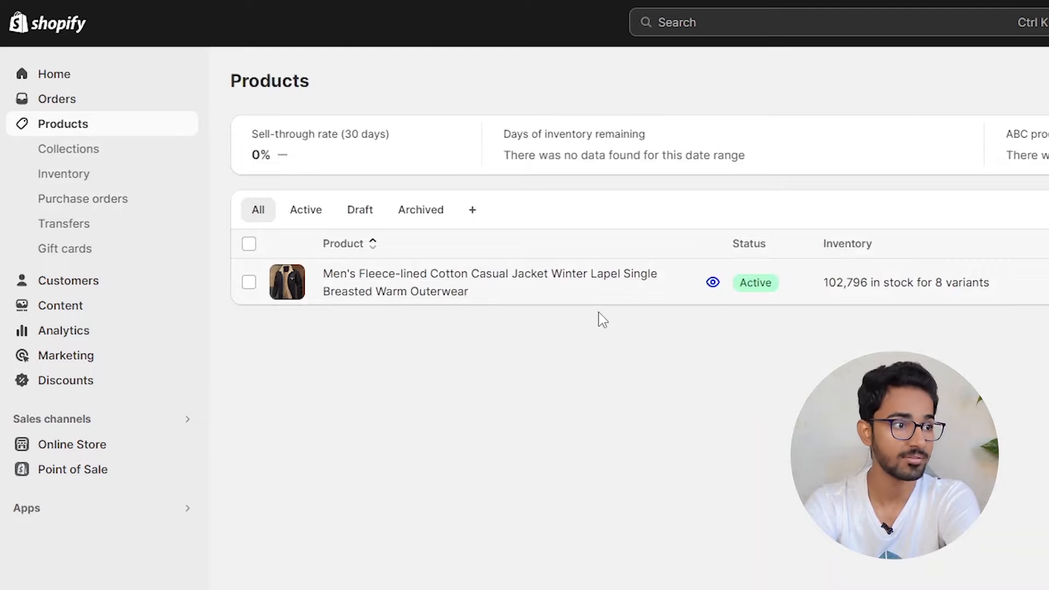
{"action": "left_click", "coordinate": [464, 284]}
{"action": "scroll", "coordinate": [956, 286], "scroll_direction": "down", "scroll_amount": 5}
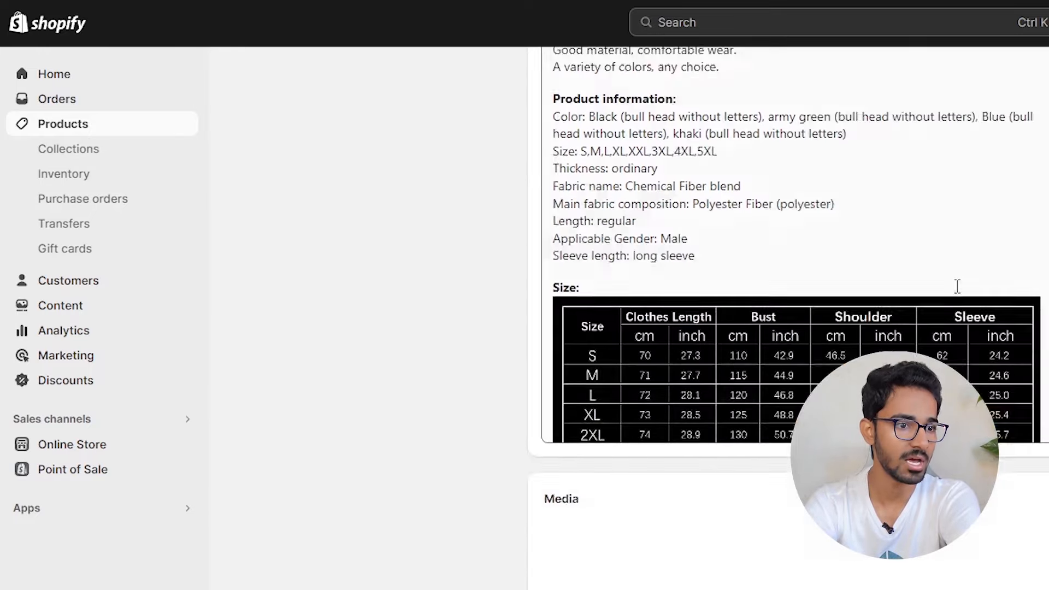
{"action": "scroll", "coordinate": [960, 353], "scroll_direction": "up", "scroll_amount": 5}
{"action": "scroll", "coordinate": [693, 448], "scroll_direction": "down", "scroll_amount": 10}
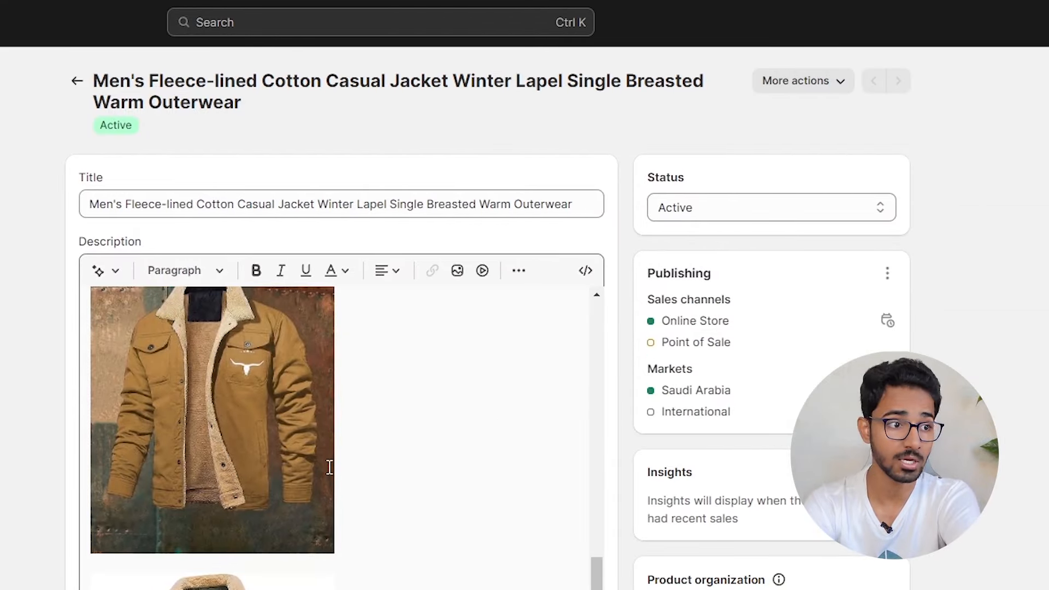
{"action": "scroll", "coordinate": [330, 467], "scroll_direction": "up", "scroll_amount": 15}
{"action": "scroll", "coordinate": [385, 560], "scroll_direction": "up", "scroll_amount": 5}
{"action": "left_click_drag", "start_coordinate": [210, 507], "coordinate": [125, 493]}
{"action": "left_click", "coordinate": [286, 440]}
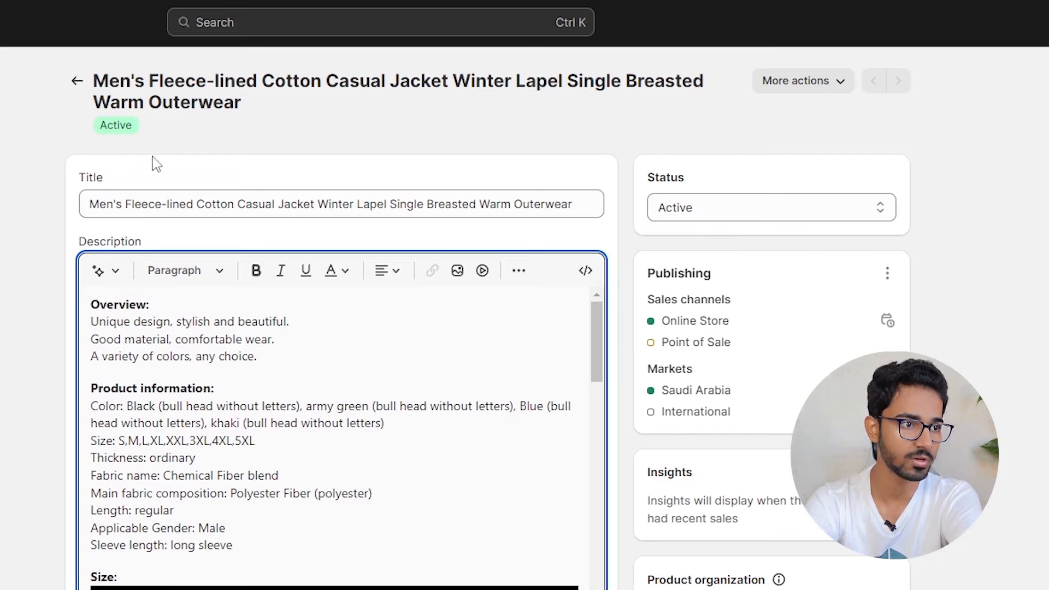
Step: Shorten the product title to "Men's Fleece-lined Cotton Casual Jacket" by removing the words after it
{"action": "left_click_drag", "start_coordinate": [215, 208], "coordinate": [672, 217]}
{"action": "left_click", "coordinate": [278, 205]}
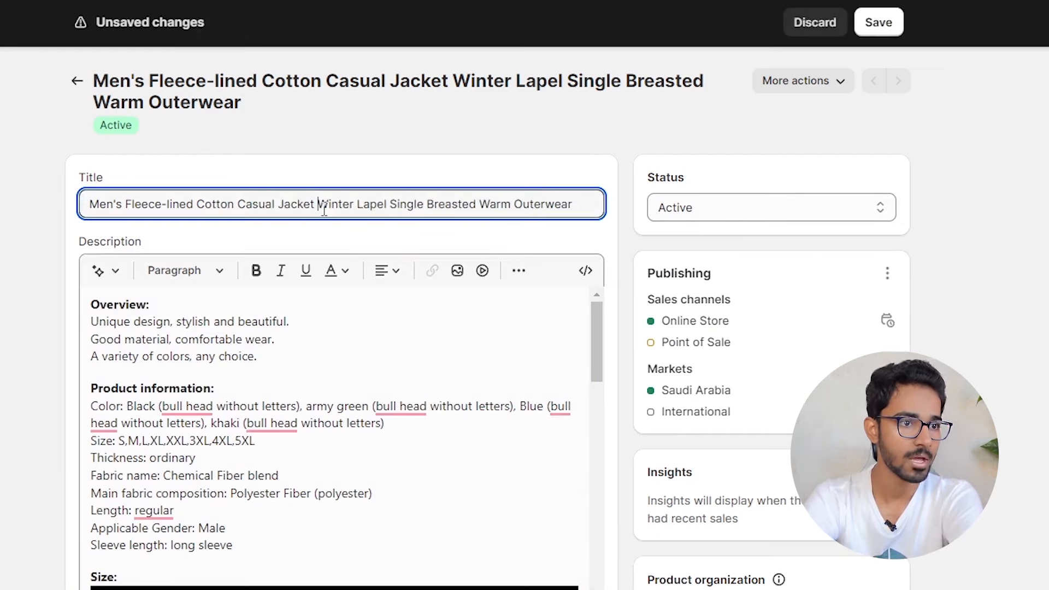
{"action": "left_click_drag", "start_coordinate": [598, 204], "coordinate": [323, 213]}
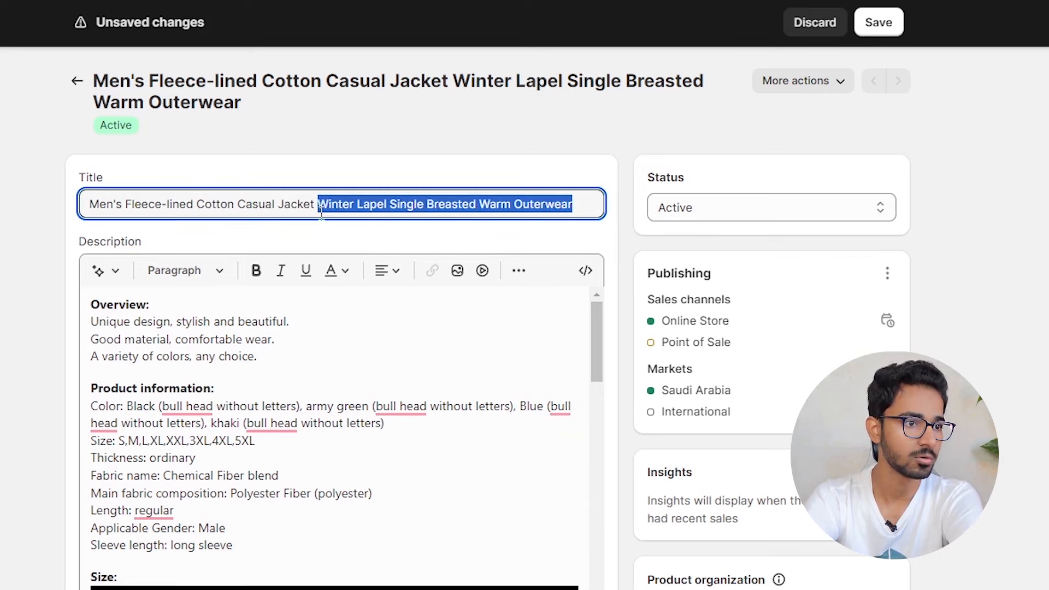
{"action": "key", "text": "BackSpace"}
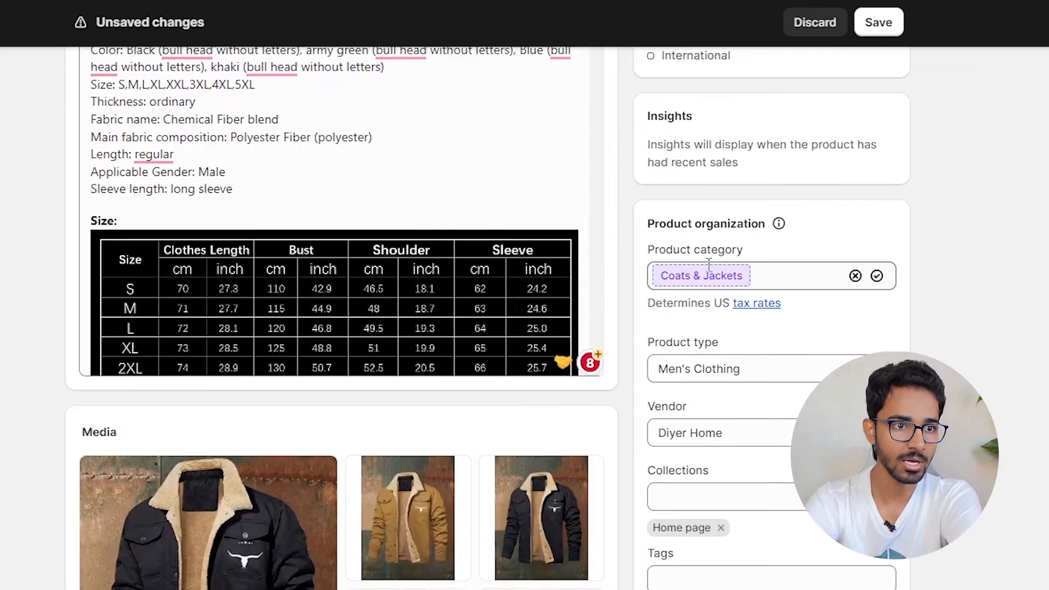
Step: Review the jacket's product category and product type in its product organization details
{"action": "left_click_drag", "start_coordinate": [682, 224], "coordinate": [770, 226]}
{"action": "left_click", "coordinate": [715, 283]}
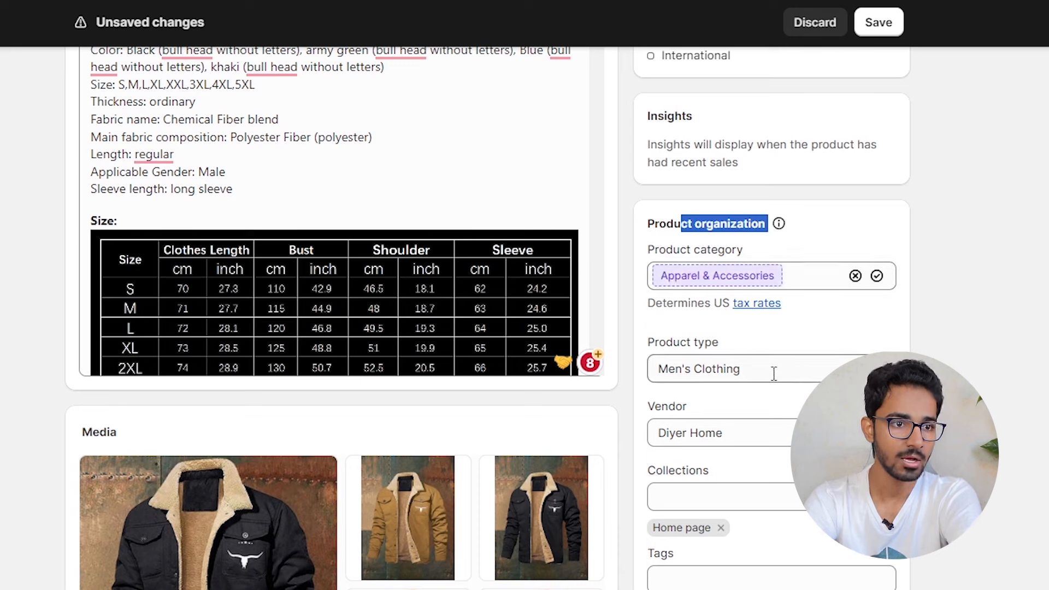
{"action": "left_click_drag", "start_coordinate": [658, 342], "coordinate": [740, 351]}
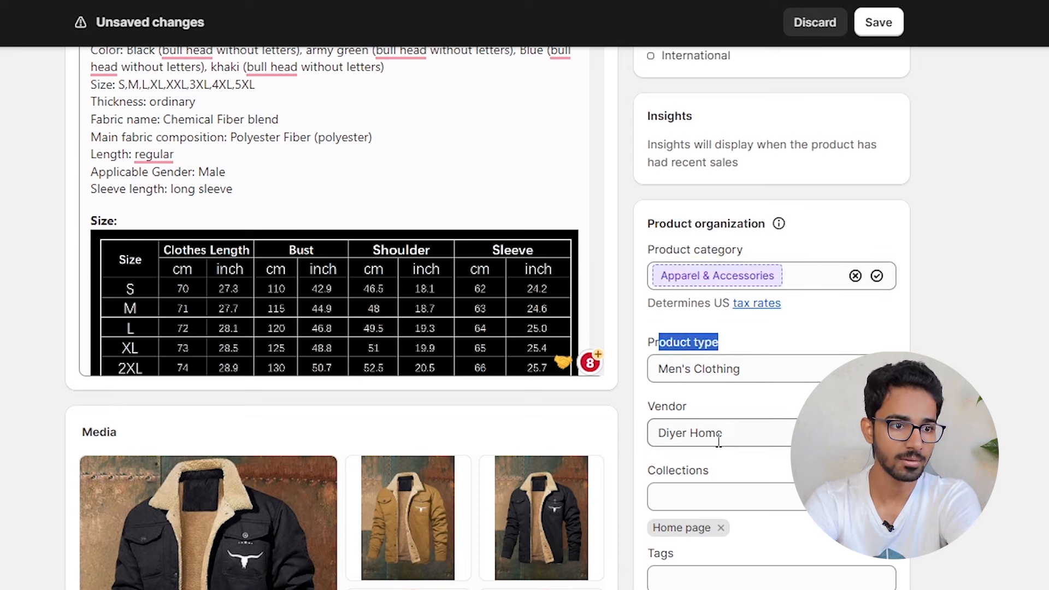
Step: Search for a "men" collection in the jacket's product organization details and look over its color and size variants
{"action": "left_click", "coordinate": [725, 497]}
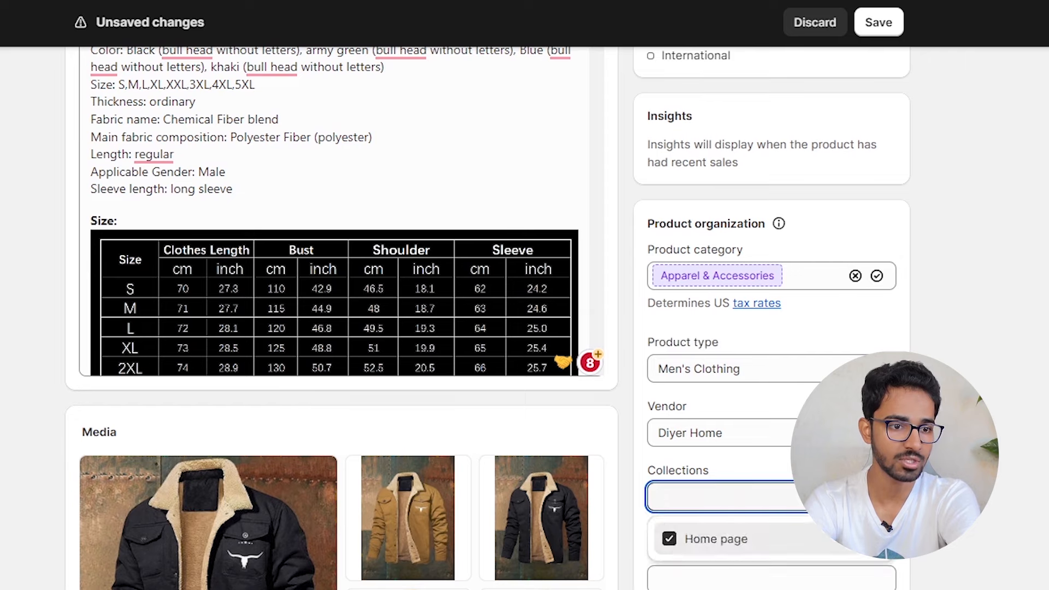
{"action": "scroll", "coordinate": [1032, 370], "scroll_direction": "down", "scroll_amount": 6}
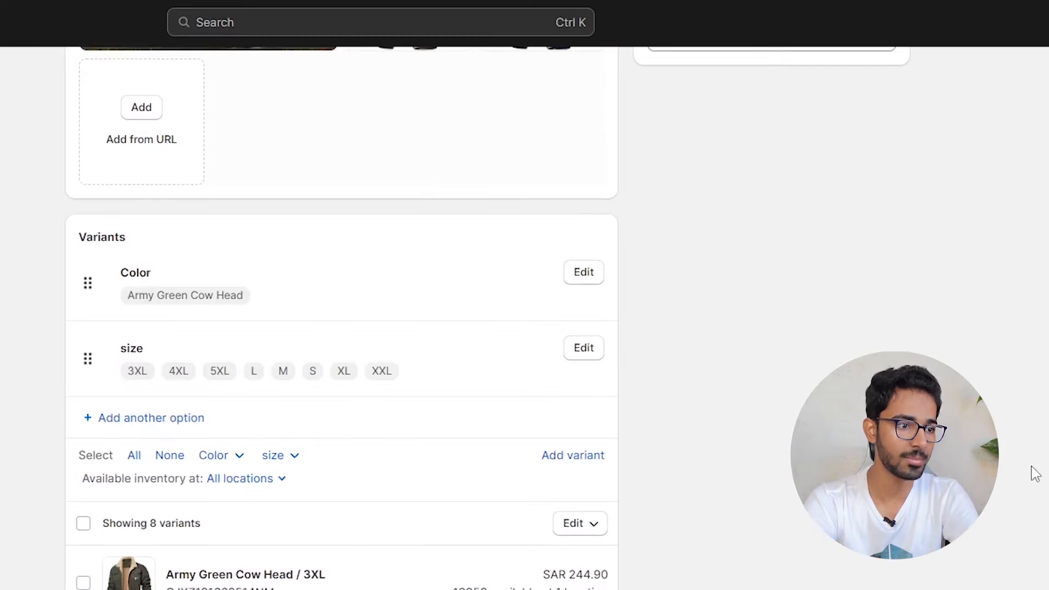
{"action": "scroll", "coordinate": [1033, 484], "scroll_direction": "up", "scroll_amount": 10}
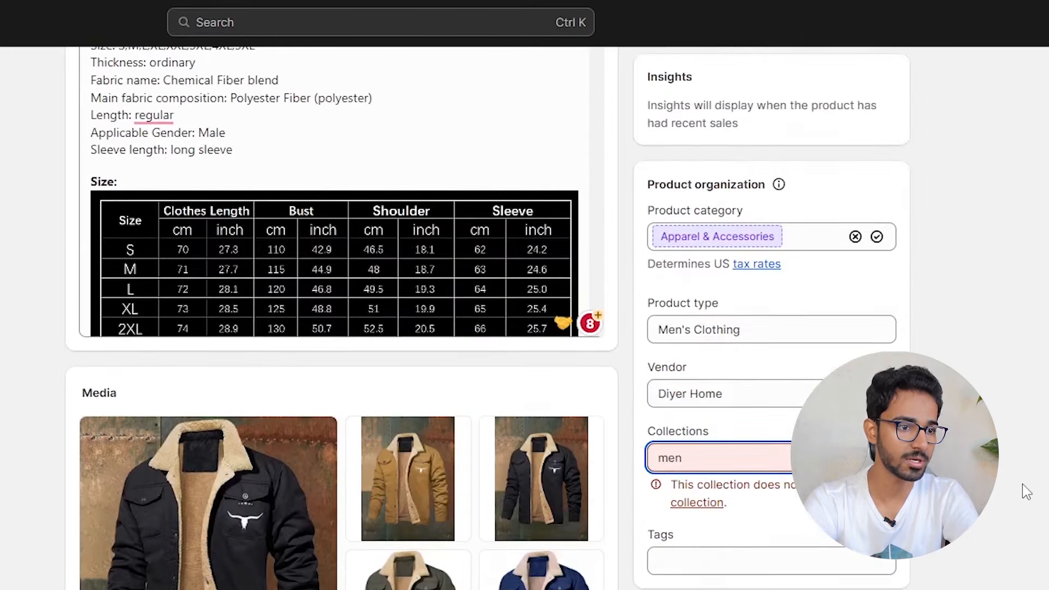
Step: Reorder the product media so the khaki jacket thumbnail comes after the black one, and review the variants
{"action": "left_click_drag", "start_coordinate": [397, 435], "coordinate": [538, 449]}
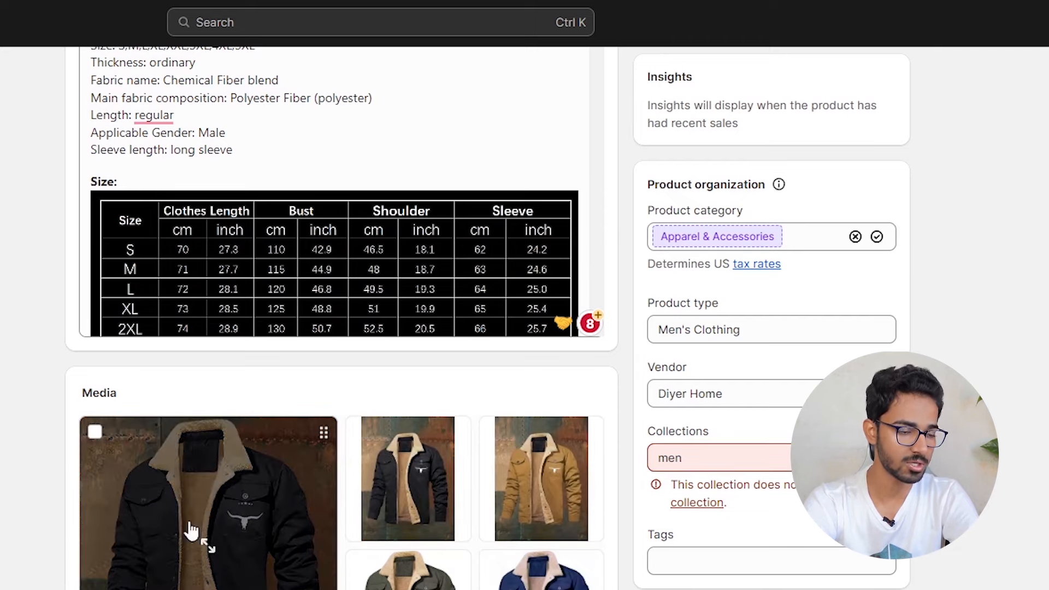
{"action": "scroll", "coordinate": [322, 566], "scroll_direction": "down", "scroll_amount": 15}
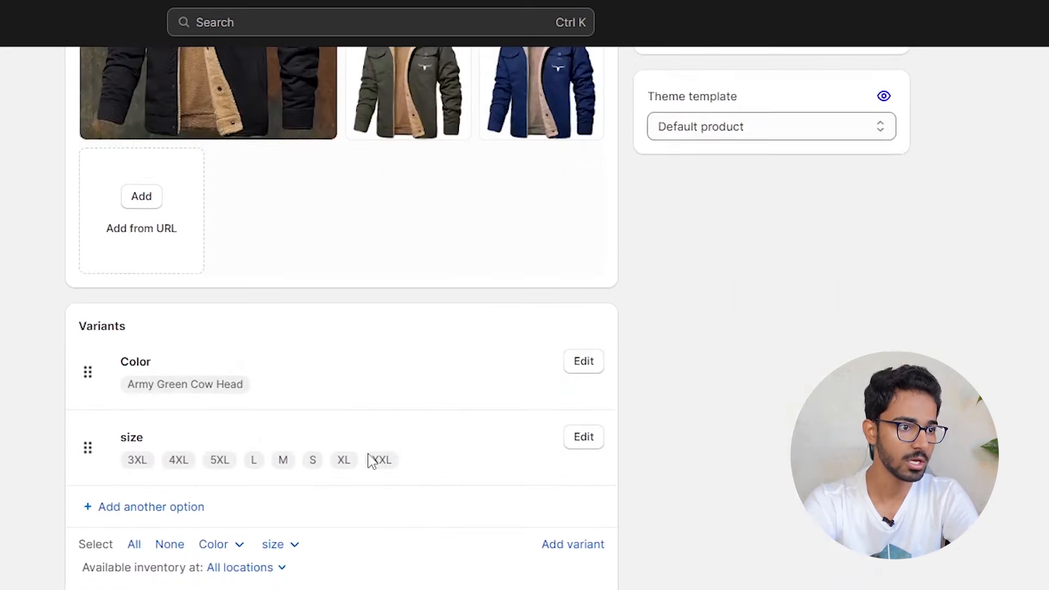
{"action": "scroll", "coordinate": [929, 22], "scroll_direction": "up", "scroll_amount": 20}
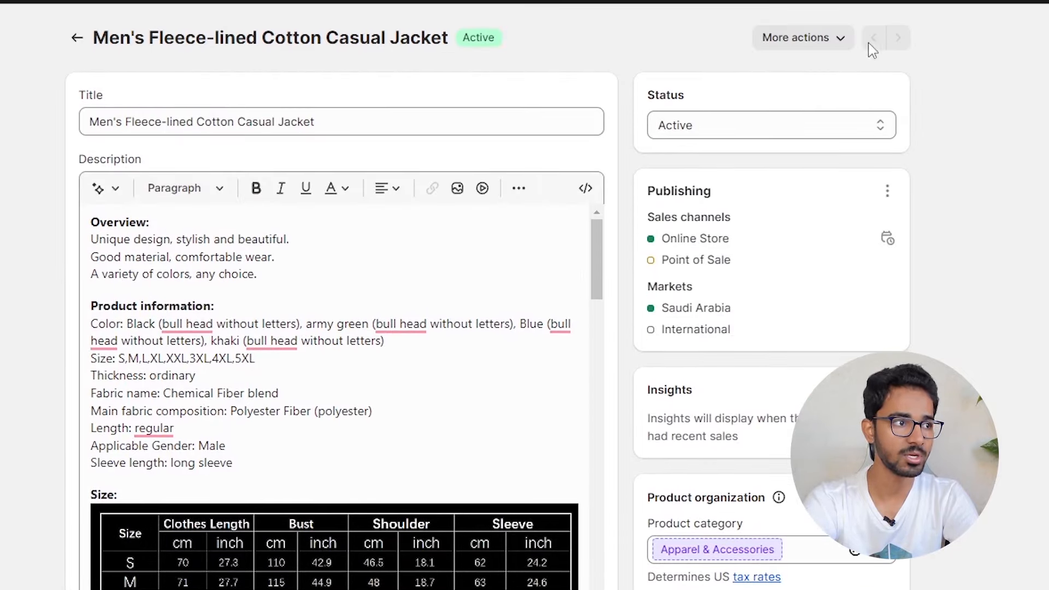